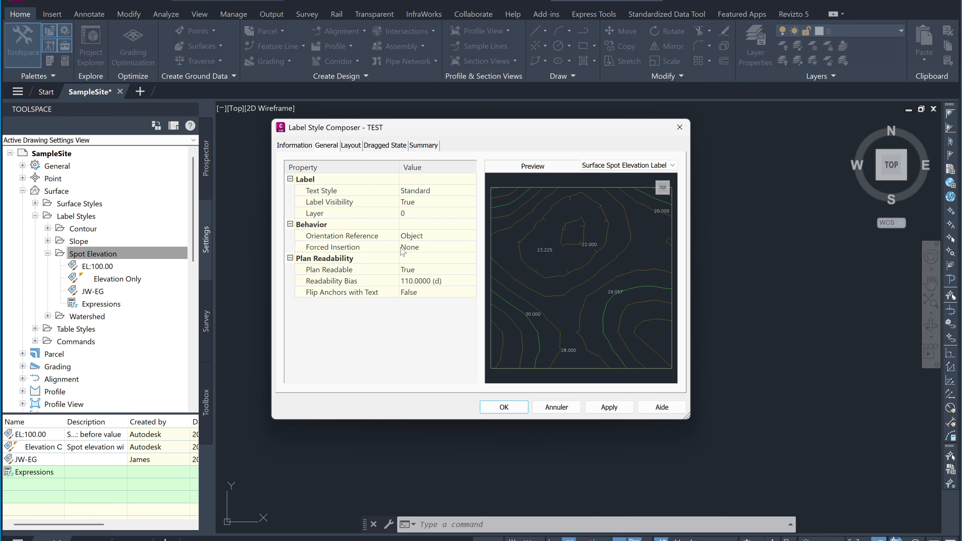
Assign the TEST label style to the C-TOPO-TEXT layer
{"action": "left_click", "coordinate": [413, 191]}
{"action": "double_click", "coordinate": [409, 213]}
{"action": "scroll", "coordinate": [311, 288], "scroll_direction": "down", "scroll_amount": 10}
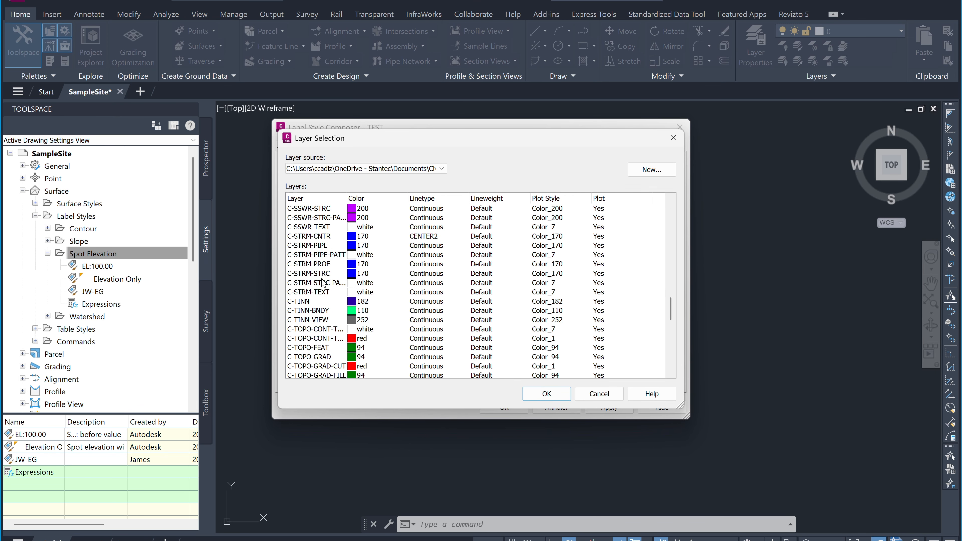
{"action": "left_click", "coordinate": [315, 365]}
{"action": "left_click", "coordinate": [539, 393]}
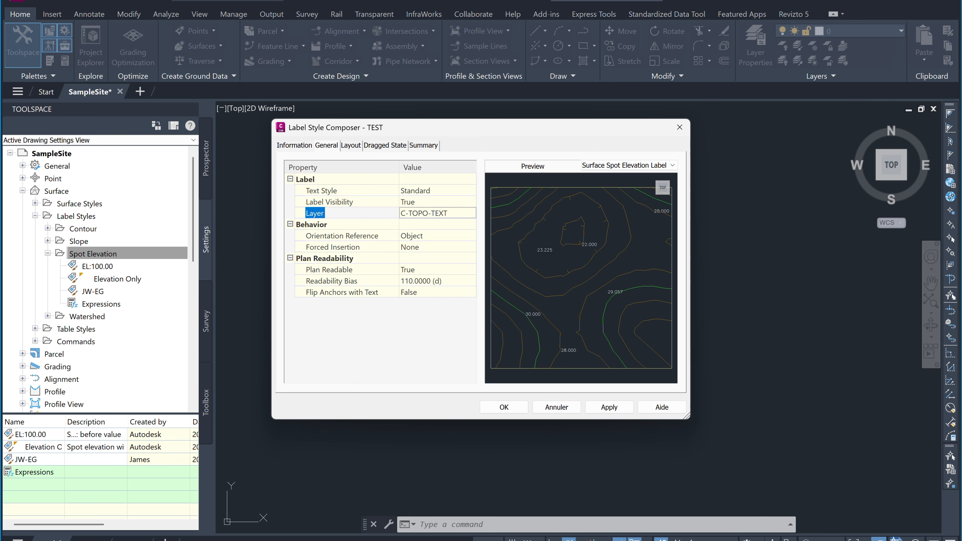
{"action": "left_click", "coordinate": [352, 191]}
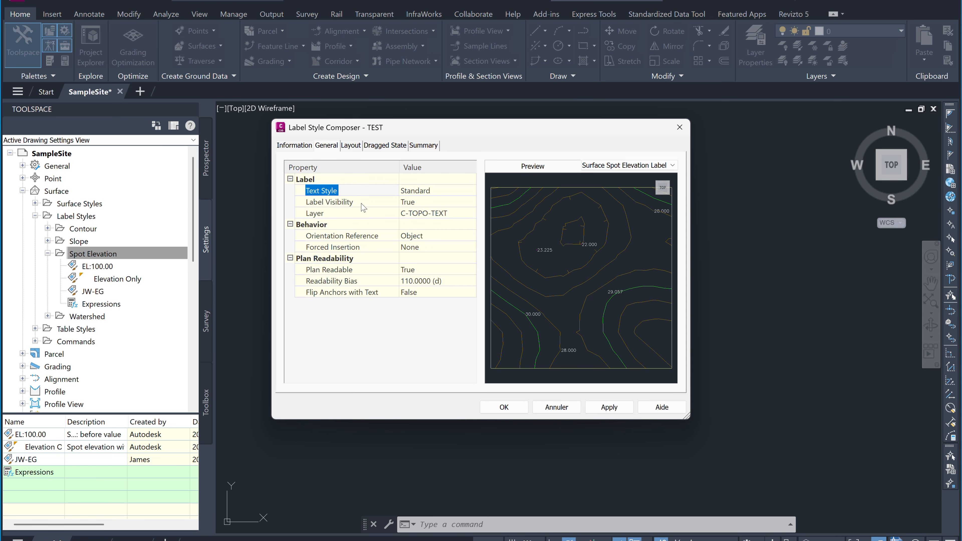
Add a reference text component of type Surface to the label style's layout
{"action": "left_click", "coordinate": [351, 145]}
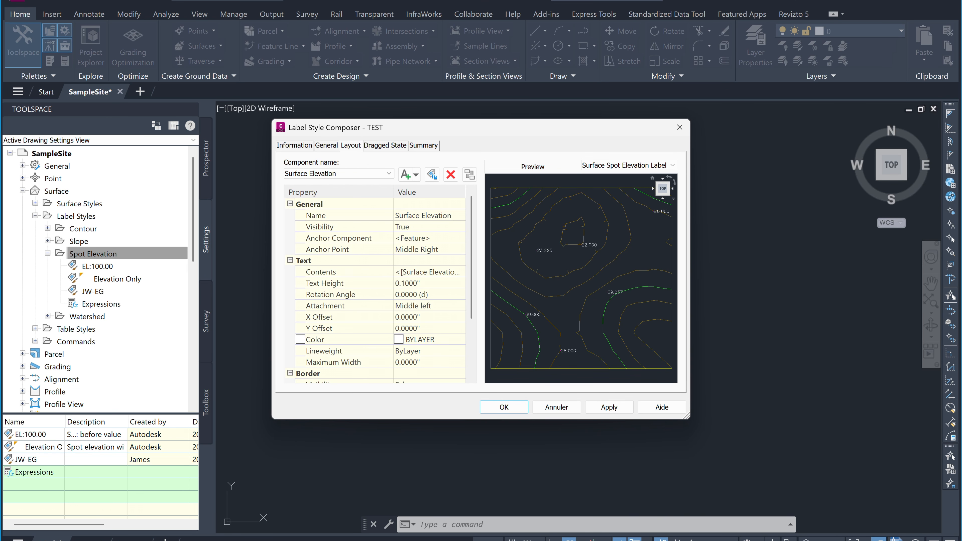
{"action": "scroll", "coordinate": [374, 288], "scroll_direction": "down", "scroll_amount": 3}
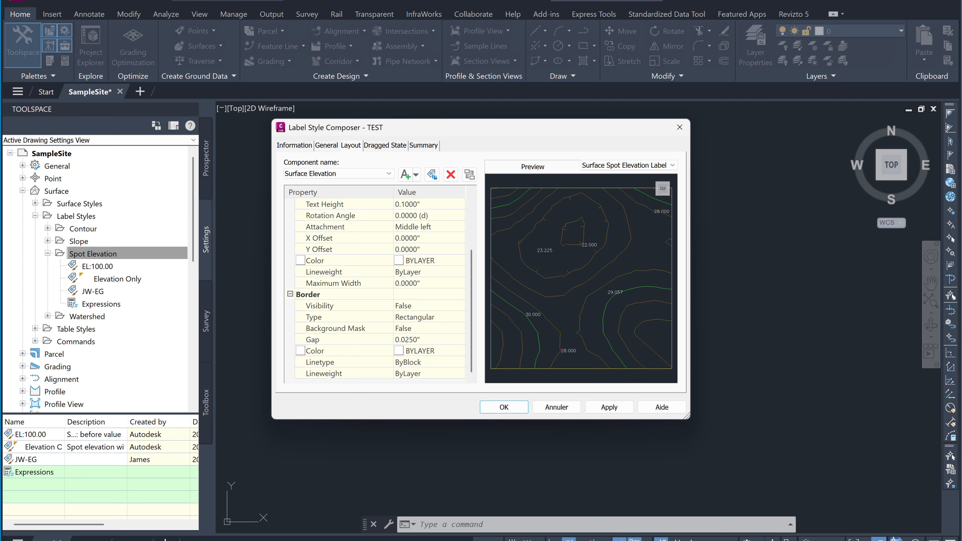
{"action": "left_click", "coordinate": [415, 175]}
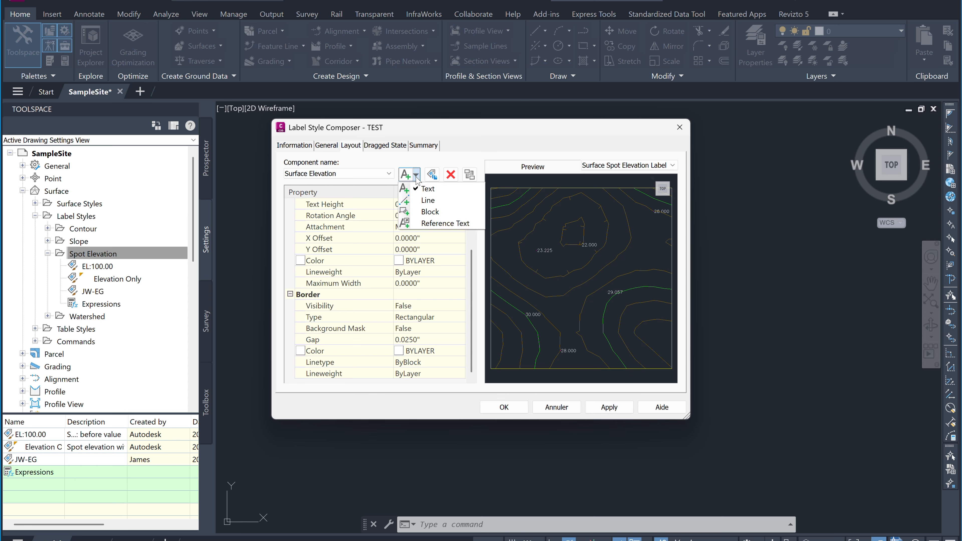
{"action": "left_click", "coordinate": [430, 224]}
{"action": "left_click", "coordinate": [417, 271]}
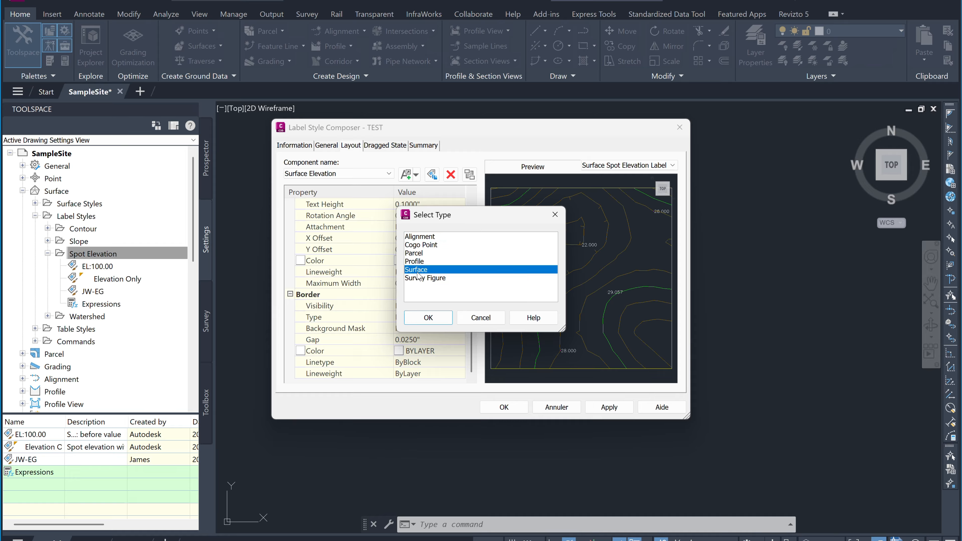
{"action": "double_click", "coordinate": [416, 272]}
Rename the new reference text component as "Reference Text: Proposed Surface" and apply the change
{"action": "left_click", "coordinate": [459, 218]}
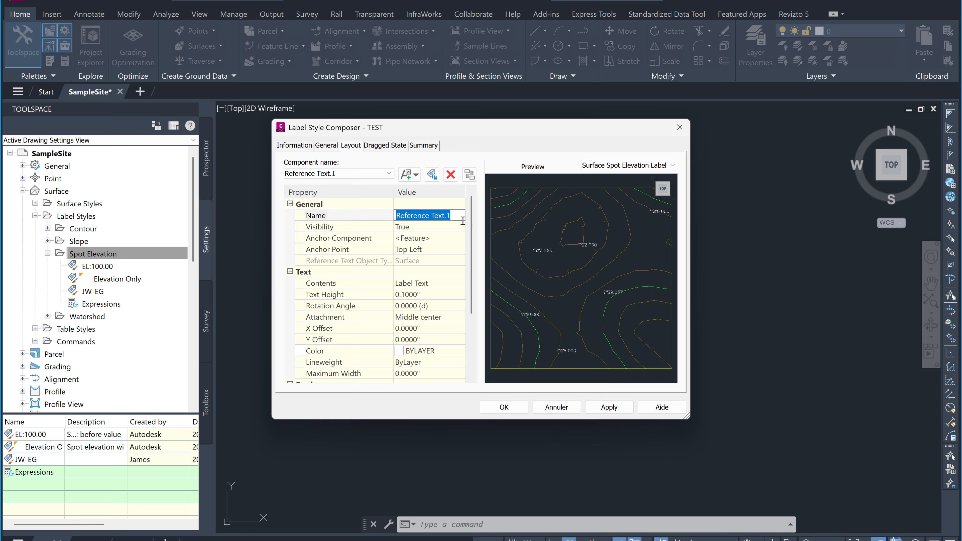
{"action": "left_click", "coordinate": [461, 219]}
{"action": "key", "text": "BackSpace"}
{"action": "key", "text": "BackSpace"}
{"action": "type", "text": ": pRO"}
{"action": "key", "text": "BackSpace"}
{"action": "key", "text": "BackSpace"}
{"action": "key", "text": "BackSpace"}
{"action": "key", "text": "BackSpace"}
{"action": "key", "text": "BackSpace"}
{"action": "key", "text": "Caps_Lock"}
{"action": "type", "text": ": Proposed Surface"}
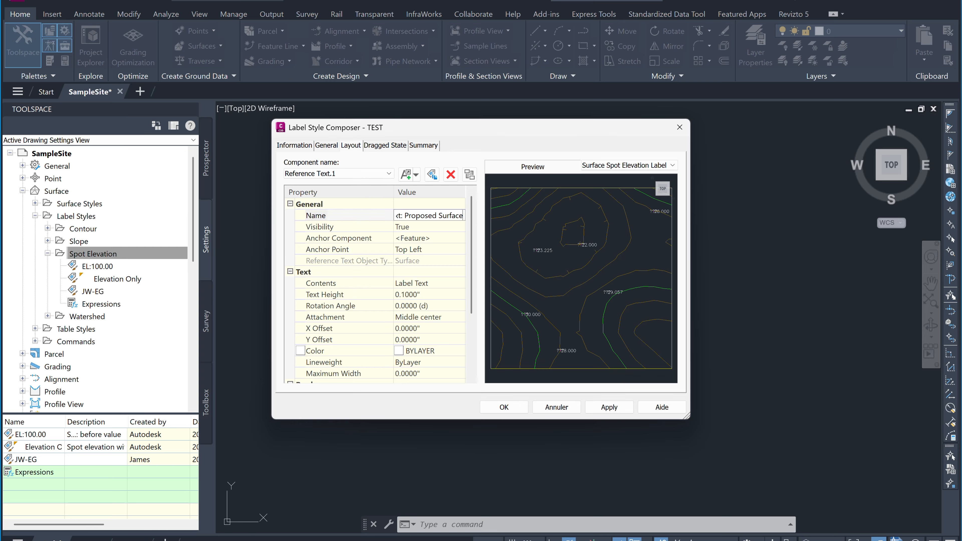
{"action": "left_click", "coordinate": [613, 407]}
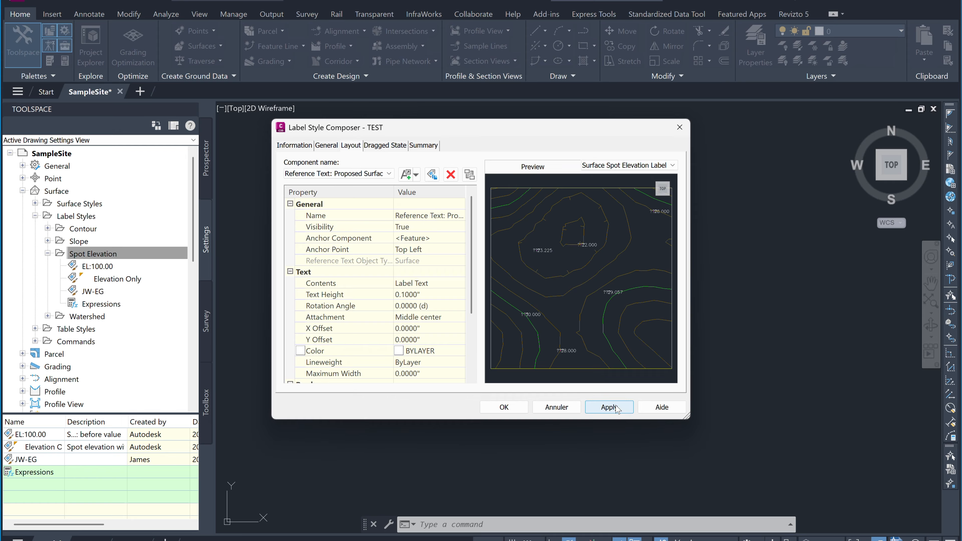
Open the reference text component's contents for editing and delete the default label text
{"action": "left_click", "coordinate": [434, 283]}
{"action": "left_click", "coordinate": [461, 283]}
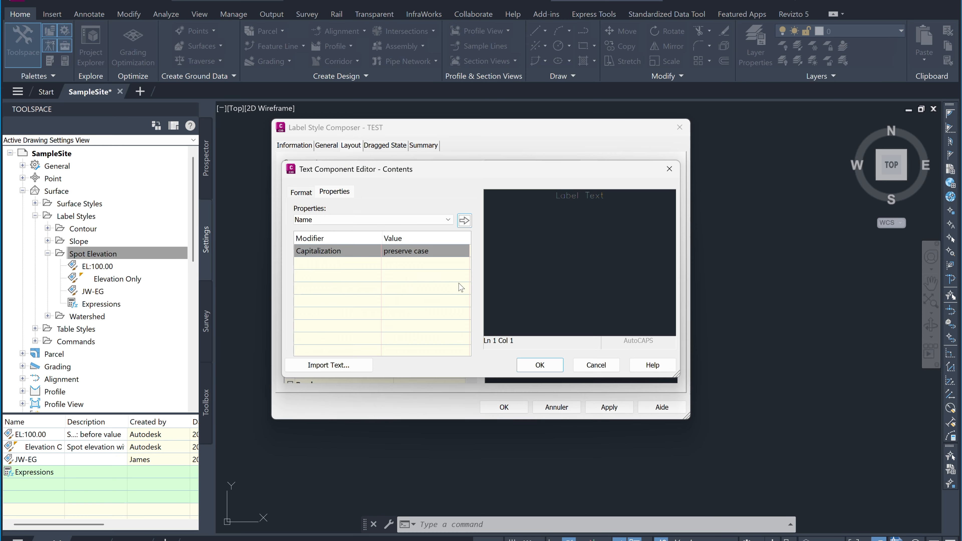
{"action": "left_click", "coordinate": [567, 198]}
{"action": "left_click_drag", "start_coordinate": [618, 198], "coordinate": [554, 202]}
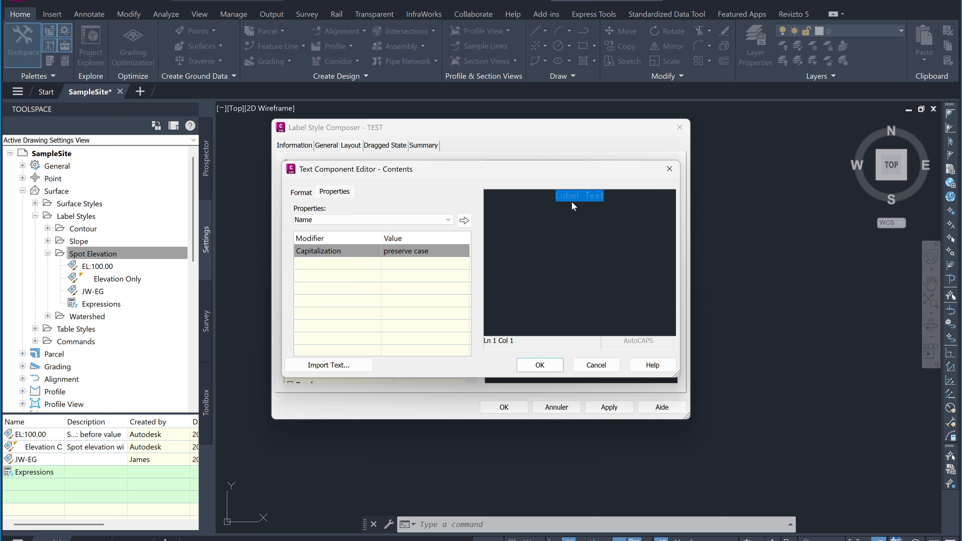
{"action": "key", "text": "Delete"}
Insert the Surface Elevation property with 0.1 precision into the component's contents and accept the text
{"action": "left_click", "coordinate": [430, 223]}
{"action": "left_click", "coordinate": [398, 246]}
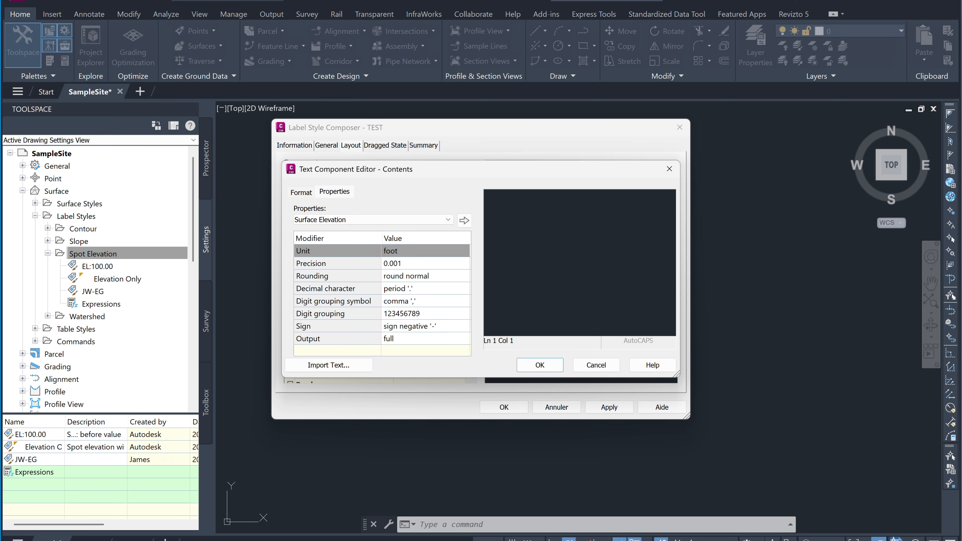
{"action": "left_click", "coordinate": [408, 264]}
{"action": "left_click", "coordinate": [423, 284]}
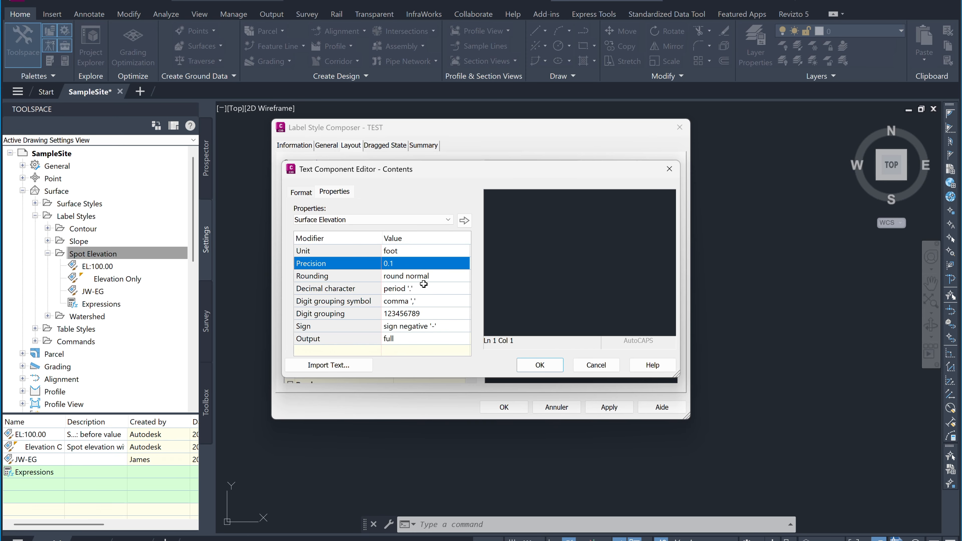
{"action": "left_click", "coordinate": [464, 220]}
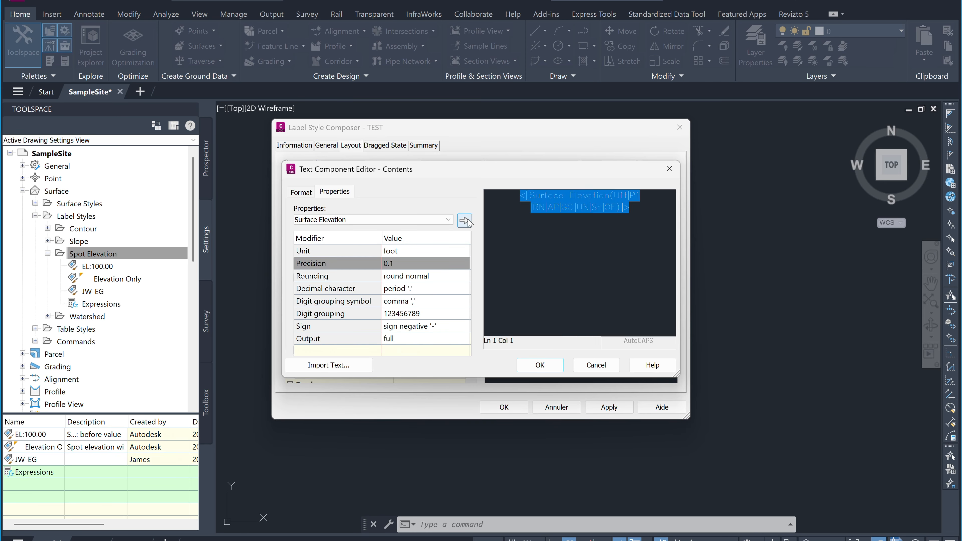
{"action": "left_click", "coordinate": [541, 364]}
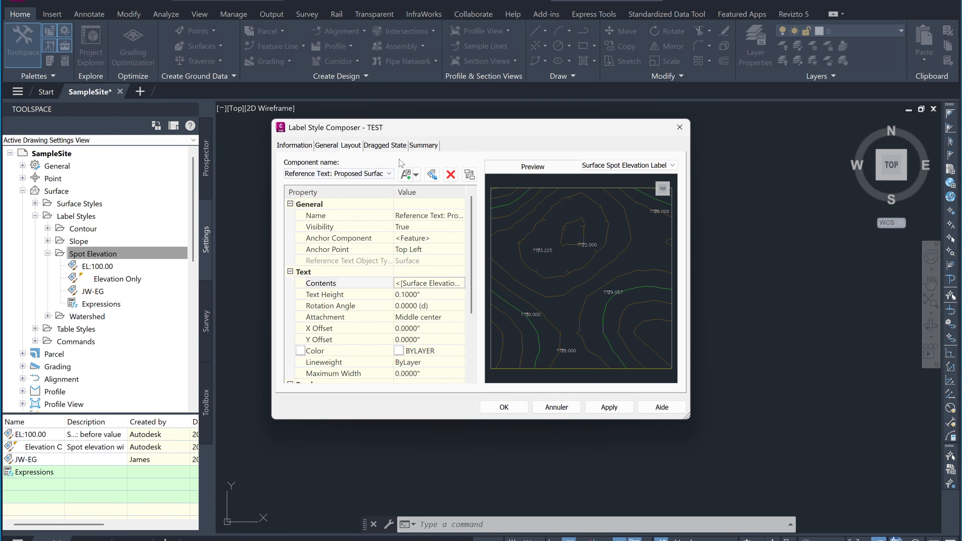
Review the dragged state and summary settings of the TEST label style, and save the style
{"action": "left_click", "coordinate": [381, 146]}
{"action": "scroll", "coordinate": [364, 271], "scroll_direction": "down", "scroll_amount": 3}
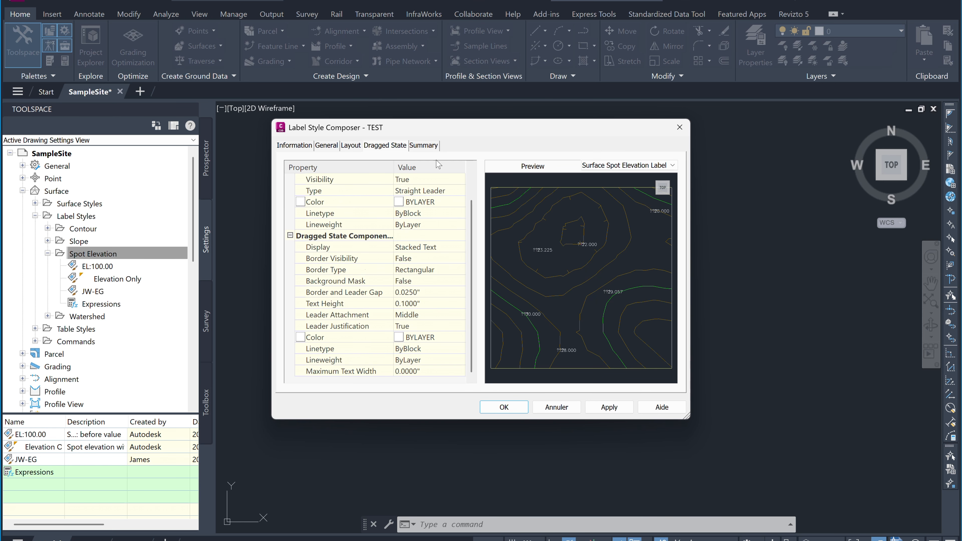
{"action": "left_click", "coordinate": [423, 145]}
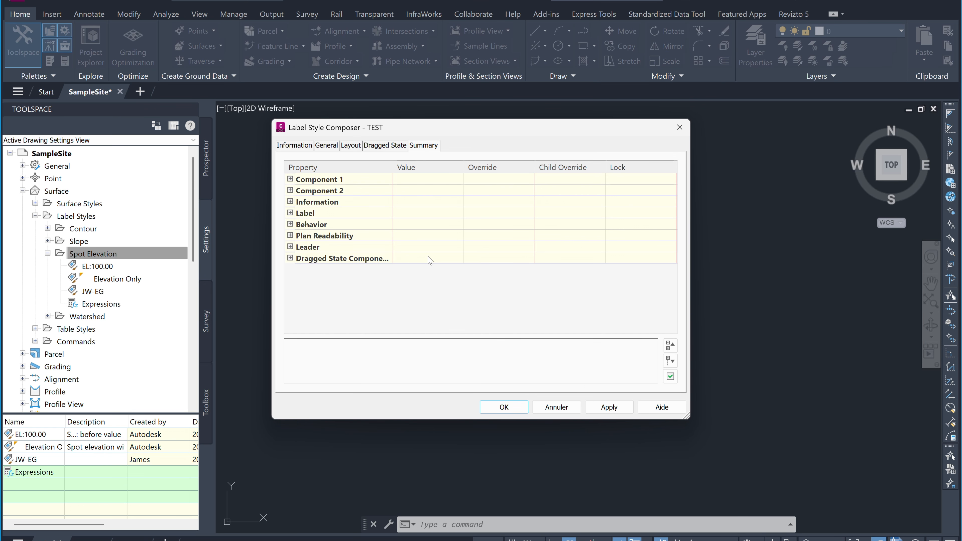
{"action": "left_click", "coordinate": [609, 408]}
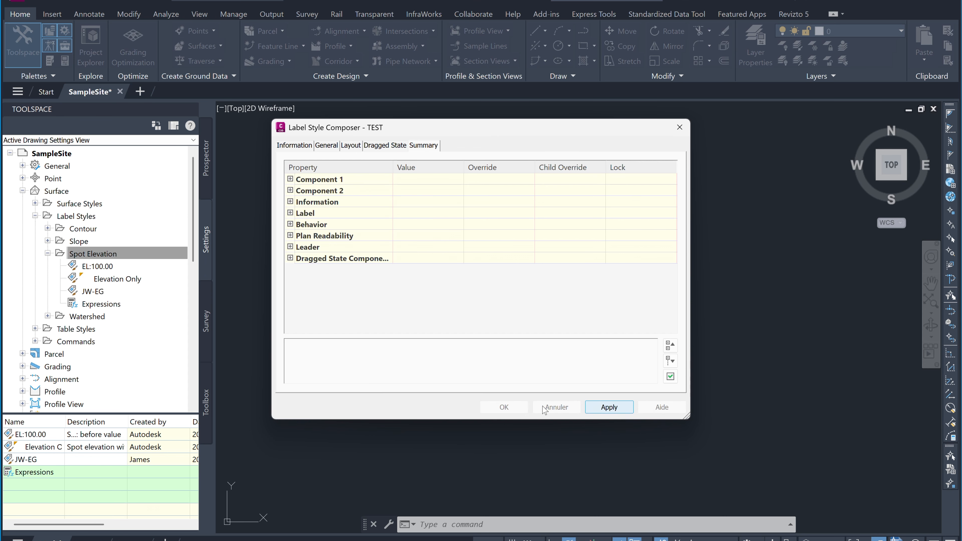
{"action": "left_click", "coordinate": [504, 407]}
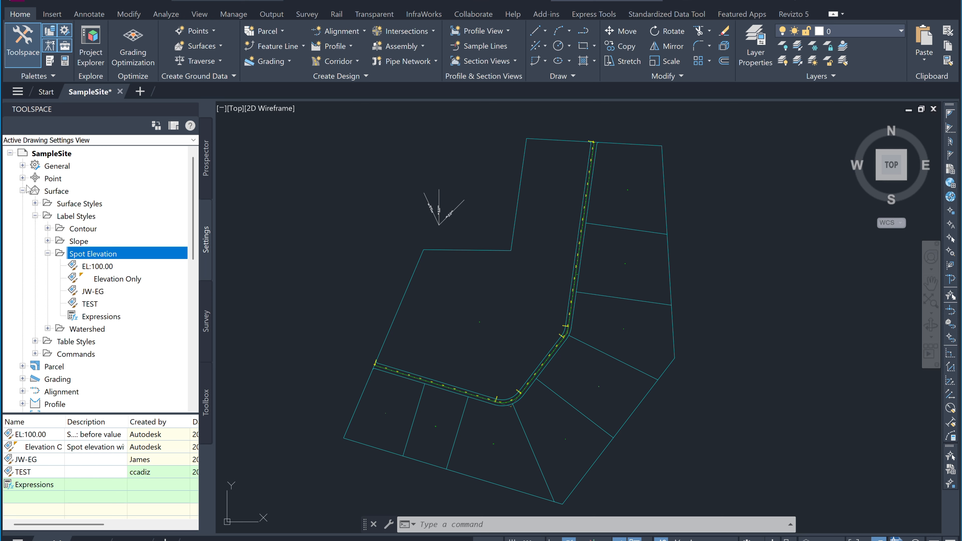
Collapse the Surface settings and create a new style in the Alignment Styles collection
{"action": "left_click", "coordinate": [22, 191]}
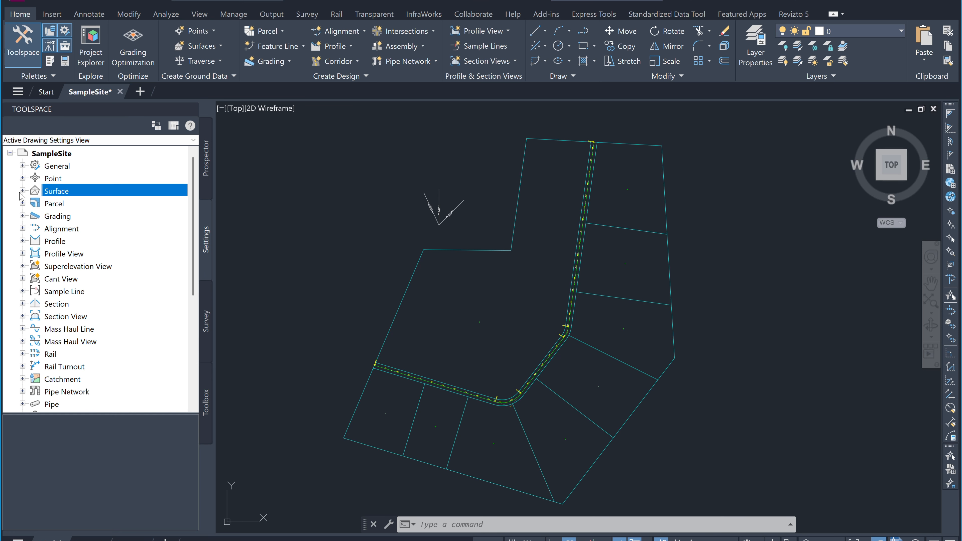
{"action": "left_click", "coordinate": [22, 228]}
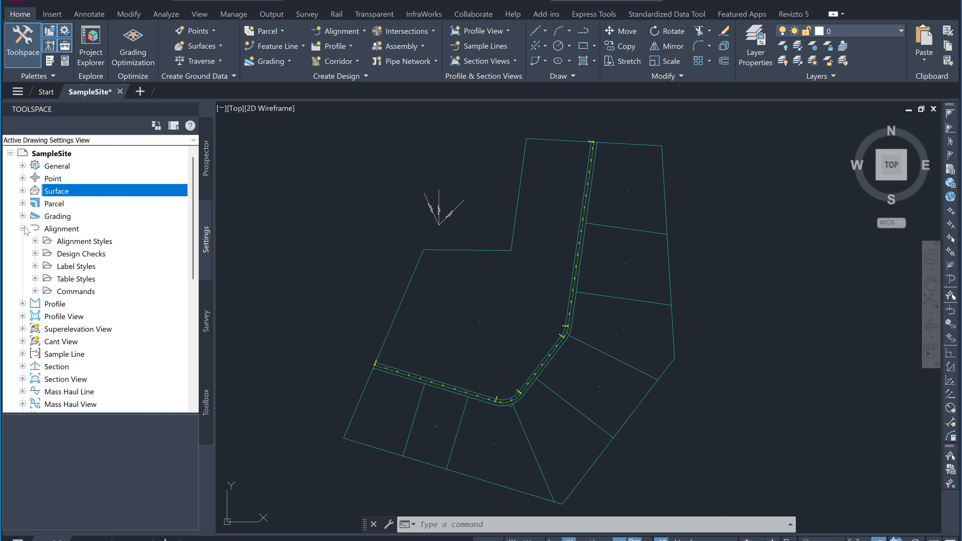
{"action": "left_click", "coordinate": [72, 244]}
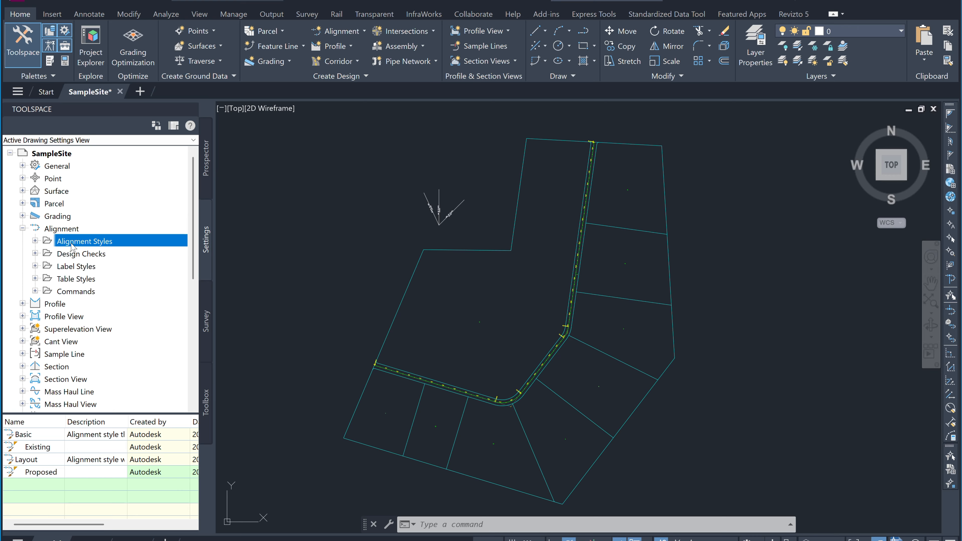
{"action": "double_click", "coordinate": [72, 245]}
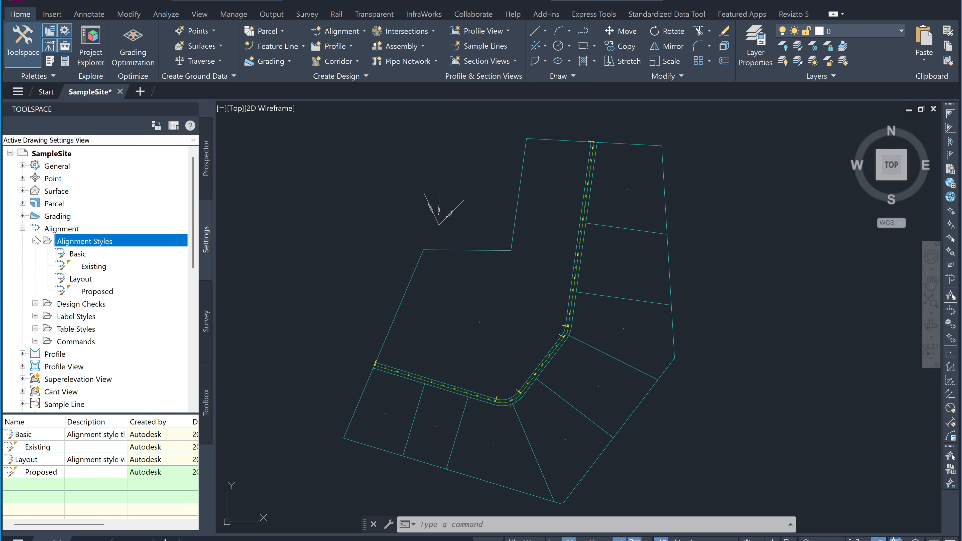
{"action": "right_click", "coordinate": [73, 242]}
{"action": "left_click", "coordinate": [99, 248]}
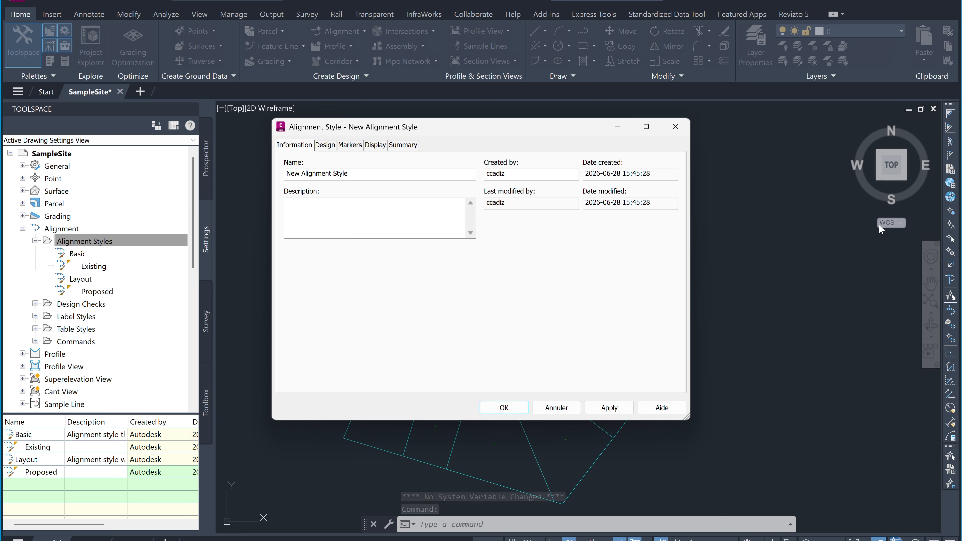
Name the new alignment style Test and enter Demo as its description
{"action": "left_click_drag", "start_coordinate": [423, 173], "coordinate": [236, 179]}
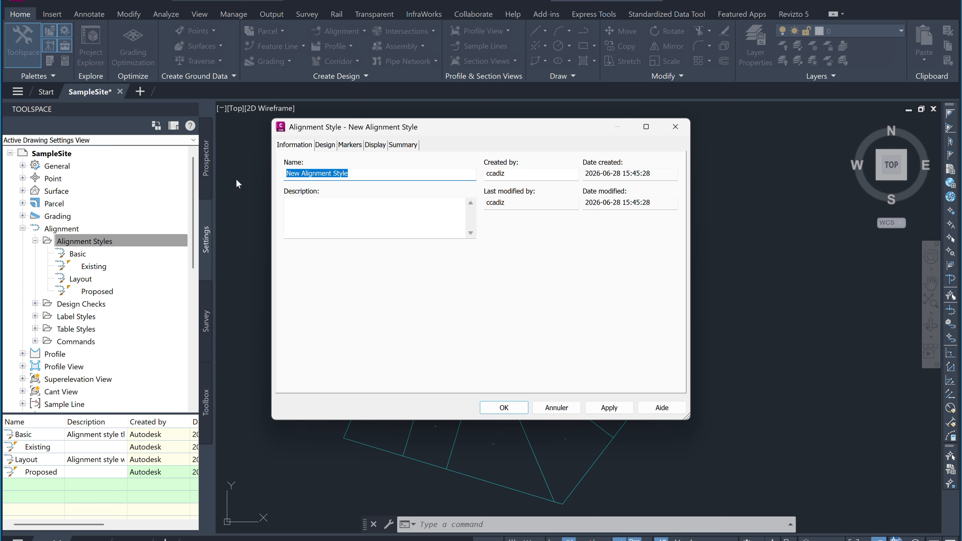
{"action": "type", "text": "Test"}
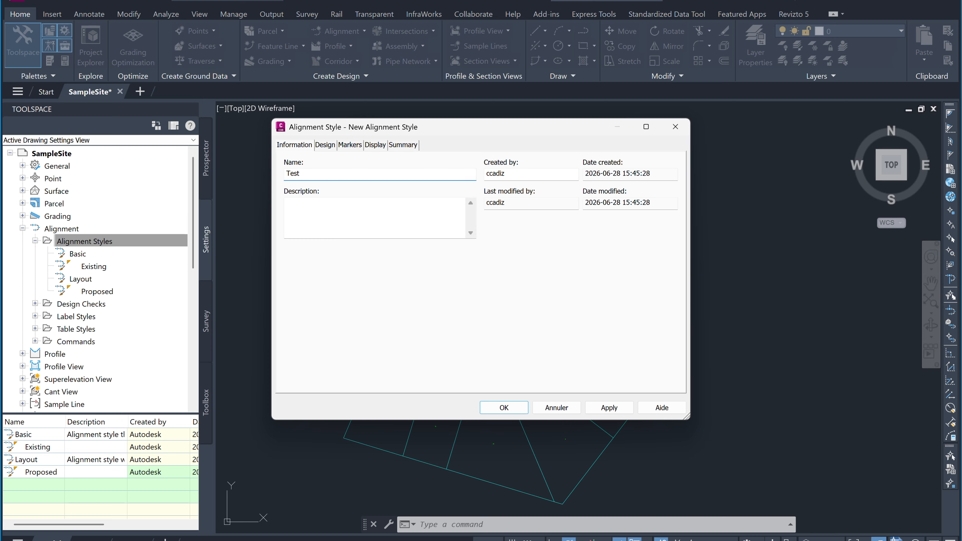
{"action": "key", "text": "Tab"}
{"action": "type", "text": "De"}
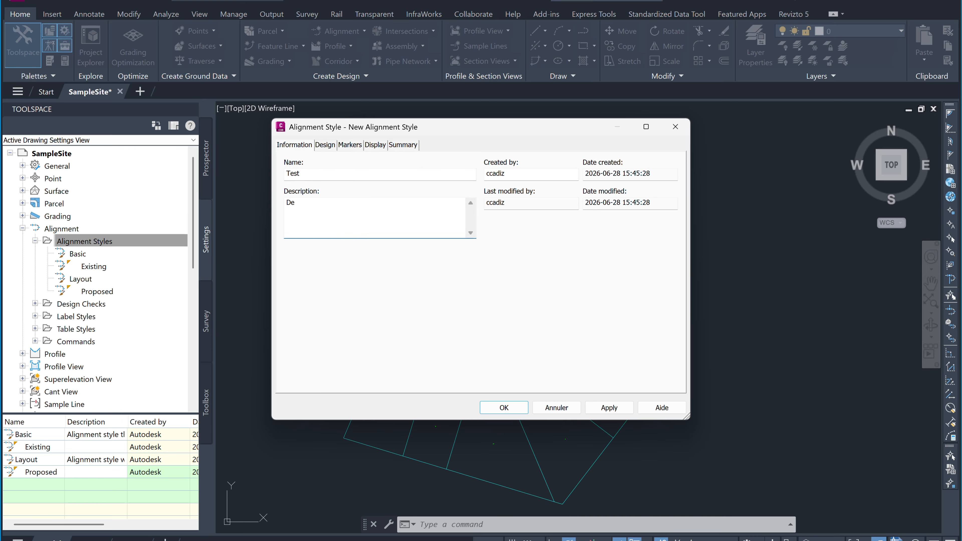
{"action": "type", "text": ",m"}
{"action": "key", "text": "BackSpace"}
{"action": "key", "text": "BackSpace"}
{"action": "type", "text": "mo"}
Turn off the Arrow component's visibility for the Plan view direction of the alignment style
{"action": "left_click", "coordinate": [374, 145]}
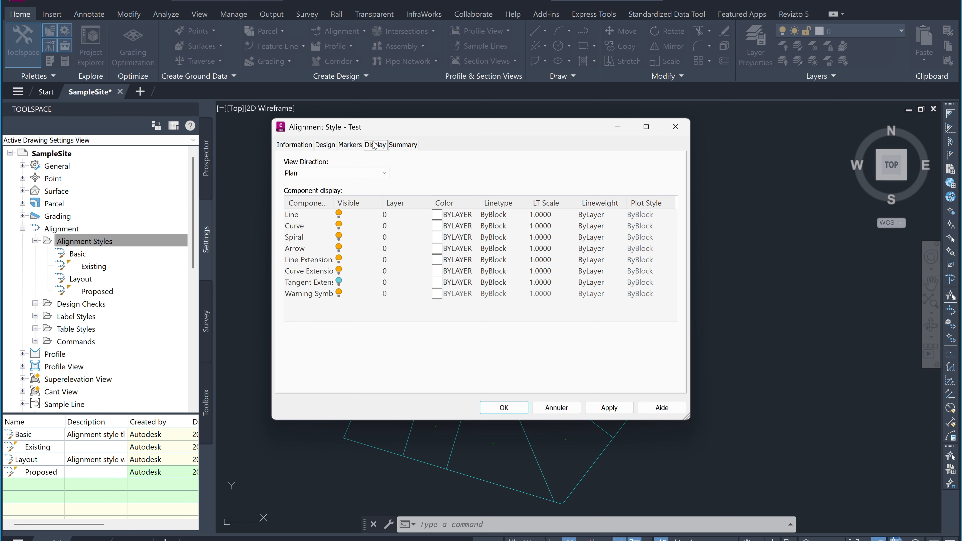
{"action": "left_click", "coordinate": [335, 250]}
{"action": "left_click", "coordinate": [339, 249]}
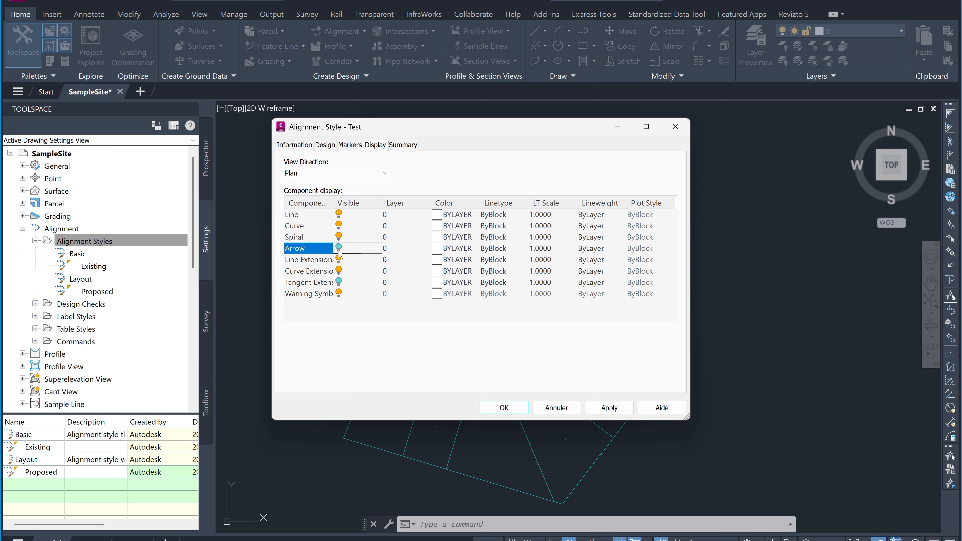
Show the component display for the Model view direction and save the Test alignment style
{"action": "left_click", "coordinate": [339, 173]}
{"action": "left_click", "coordinate": [343, 185]}
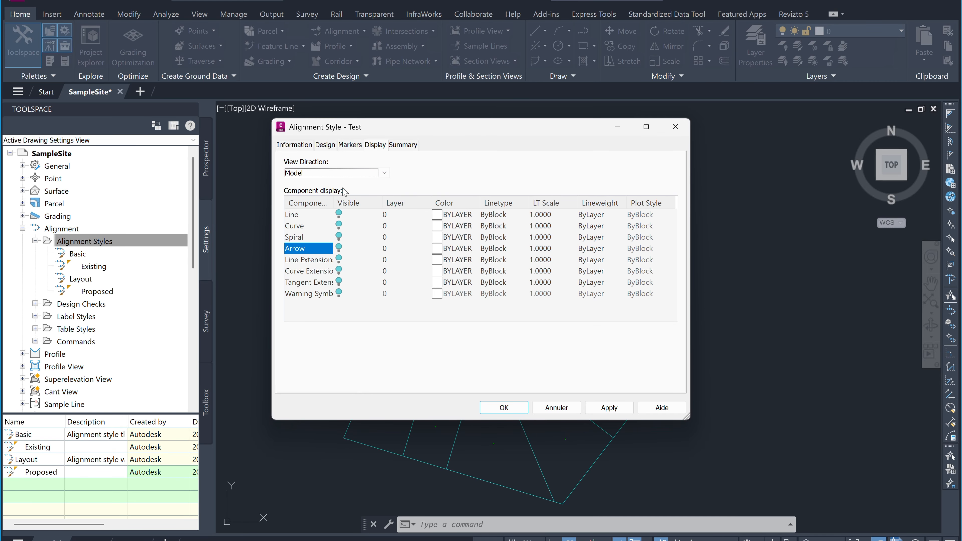
{"action": "left_click", "coordinate": [503, 407]}
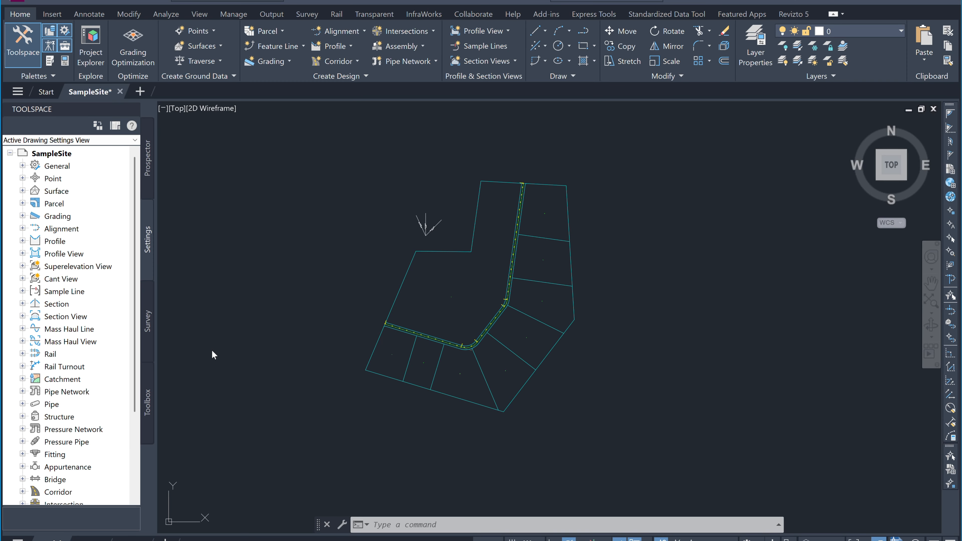
Create a new label style in the Spot Elevation collection of the Surface label styles
{"action": "left_click", "coordinate": [22, 191]}
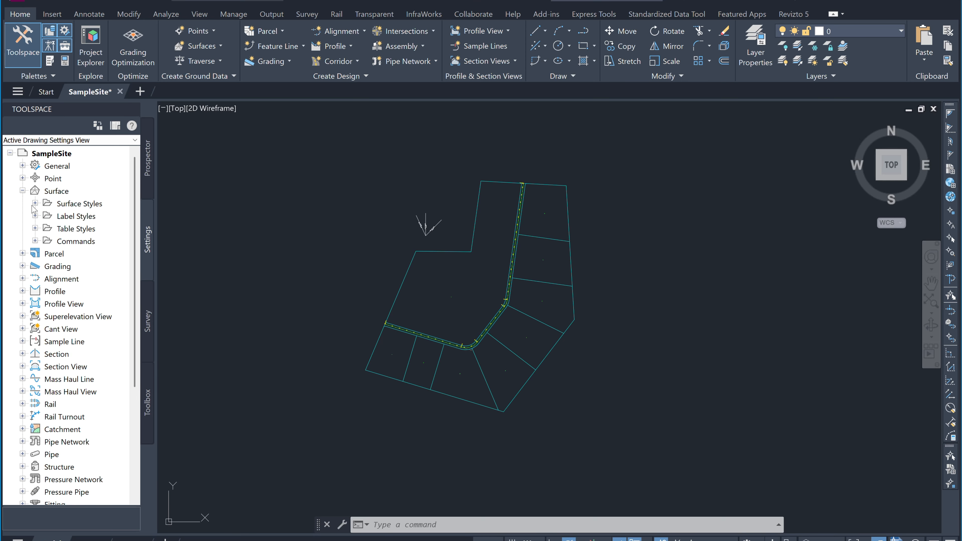
{"action": "left_click", "coordinate": [35, 216]}
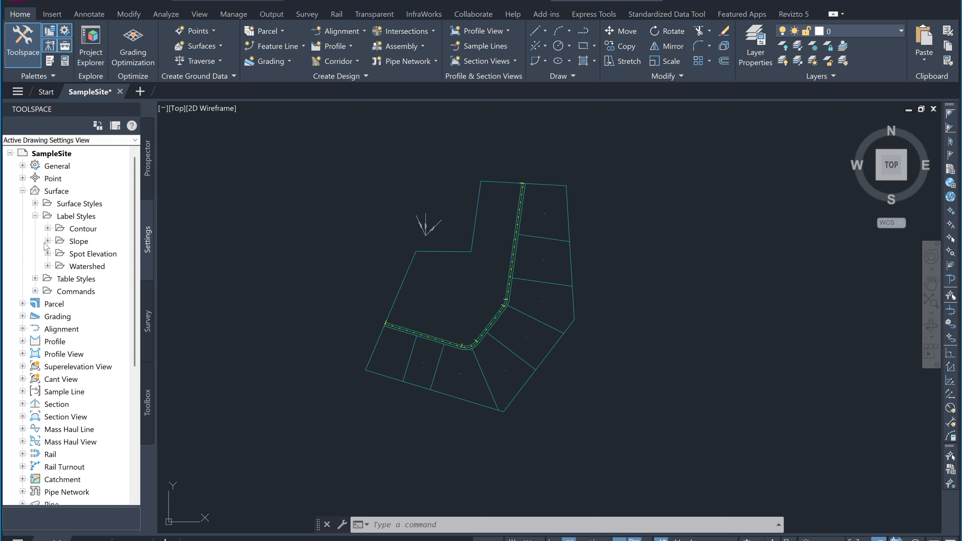
{"action": "left_click", "coordinate": [48, 253]}
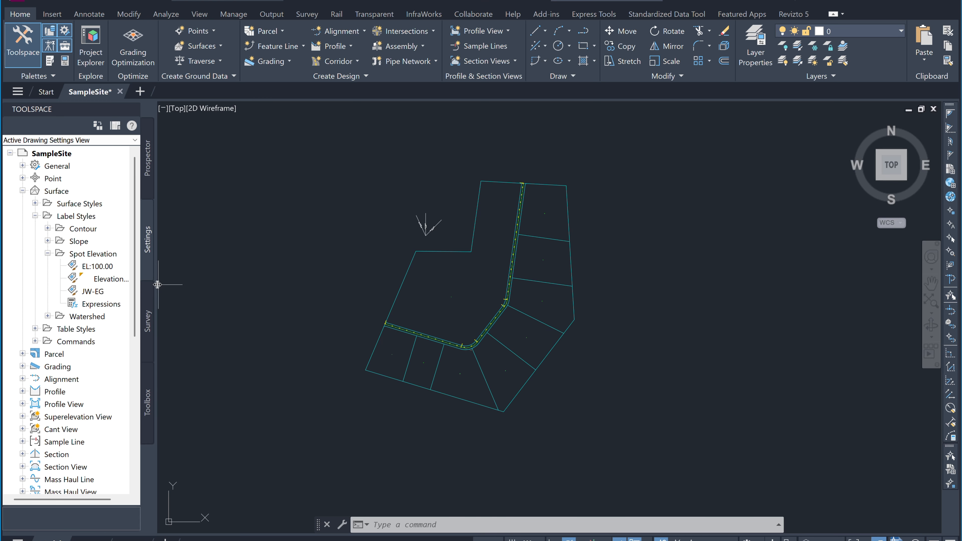
{"action": "left_click_drag", "start_coordinate": [158, 284], "coordinate": [186, 284]}
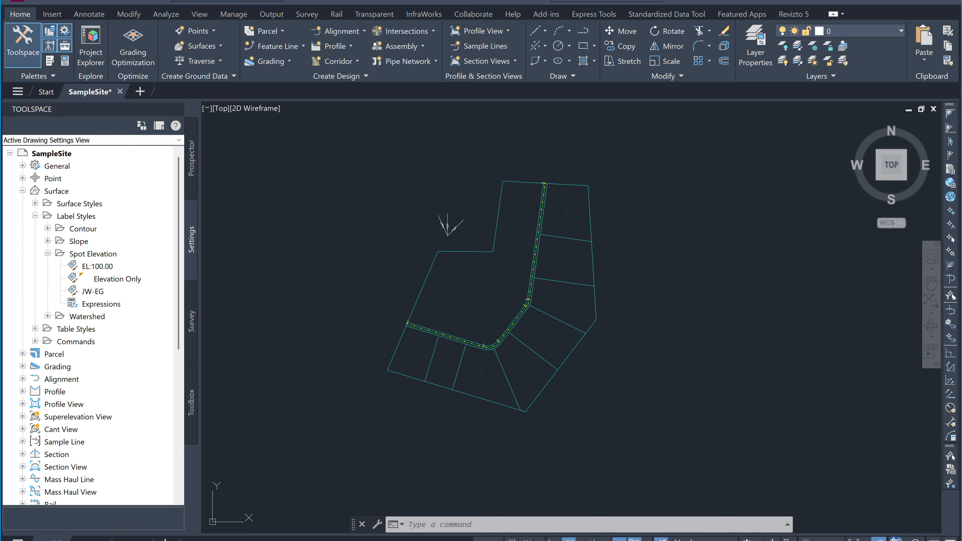
{"action": "left_click", "coordinate": [138, 254]}
{"action": "right_click", "coordinate": [139, 254]}
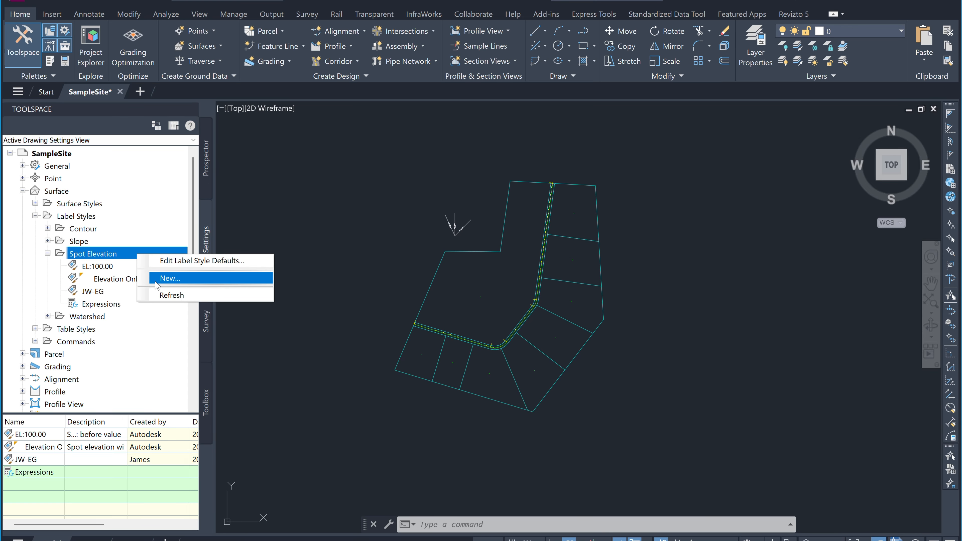
{"action": "left_click", "coordinate": [166, 278]}
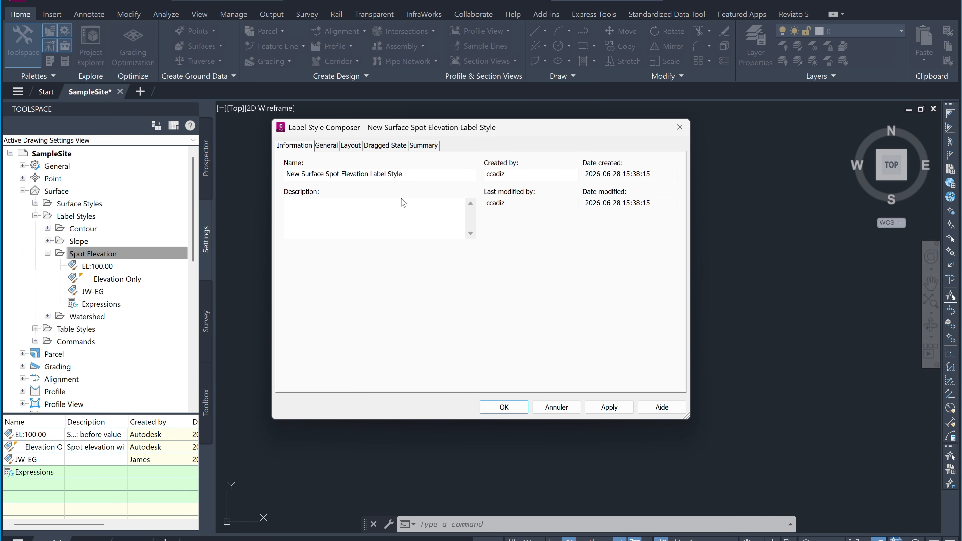
Try to name the new spot elevation label style JW-EG and apply the name
{"action": "left_click_drag", "start_coordinate": [426, 174], "coordinate": [247, 158]}
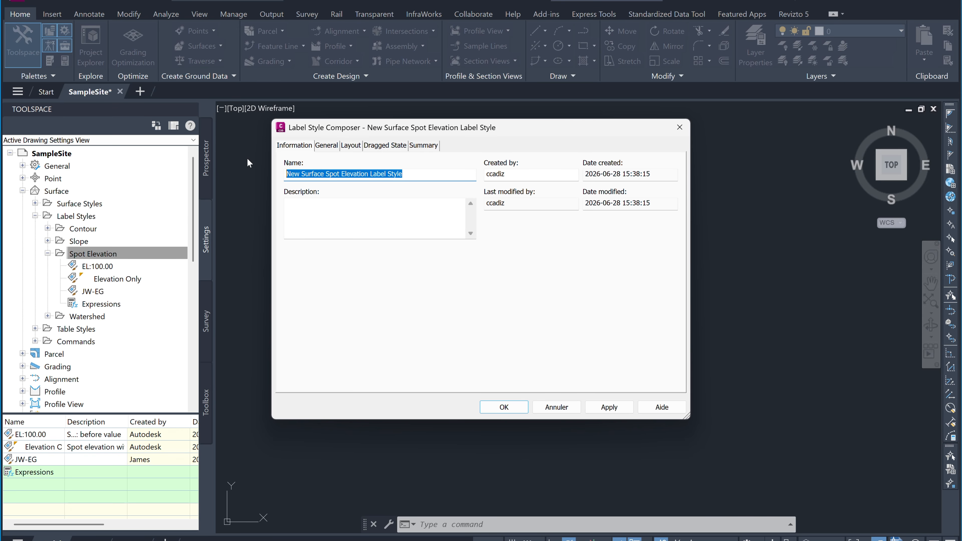
{"action": "key", "text": "Caps_Lock"}
{"action": "type", "text": "JW"}
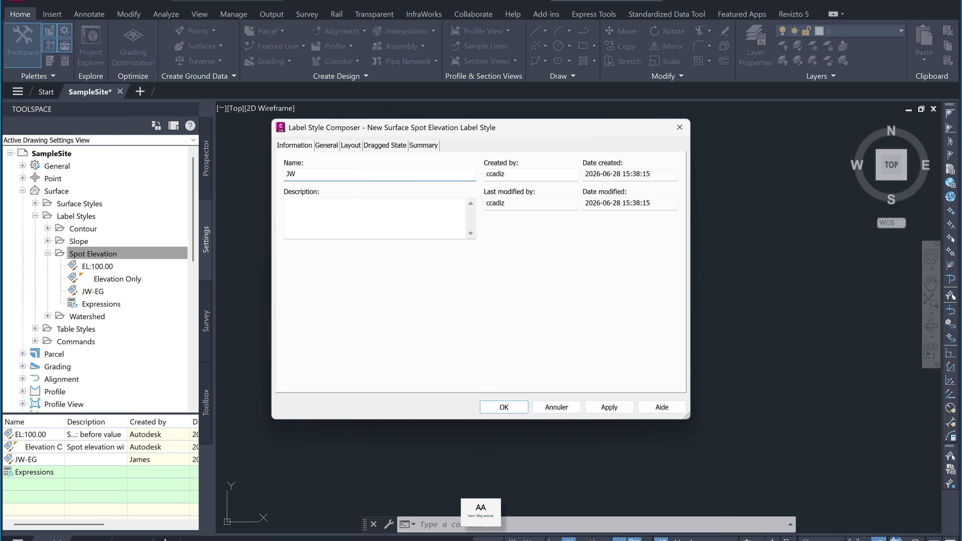
{"action": "type", "text": "-EG"}
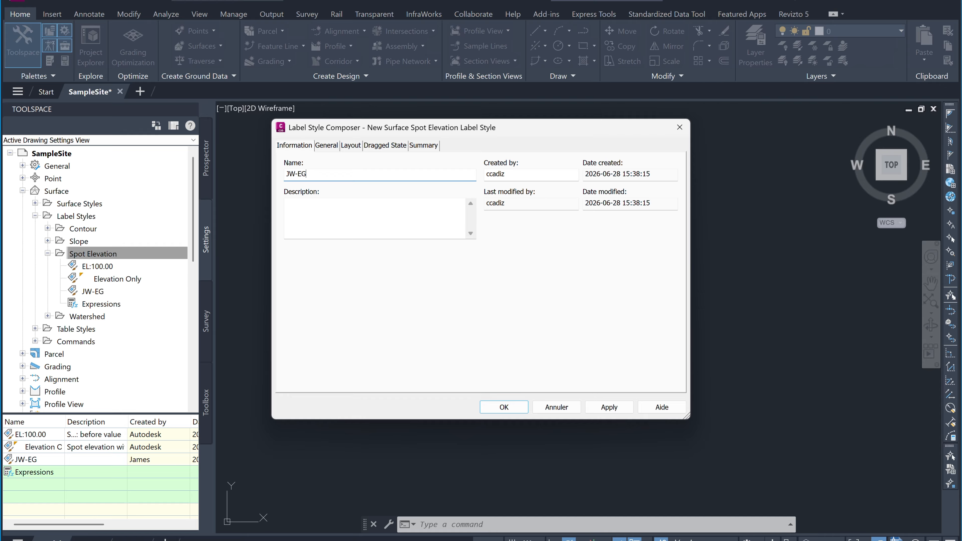
{"action": "left_click", "coordinate": [605, 407]}
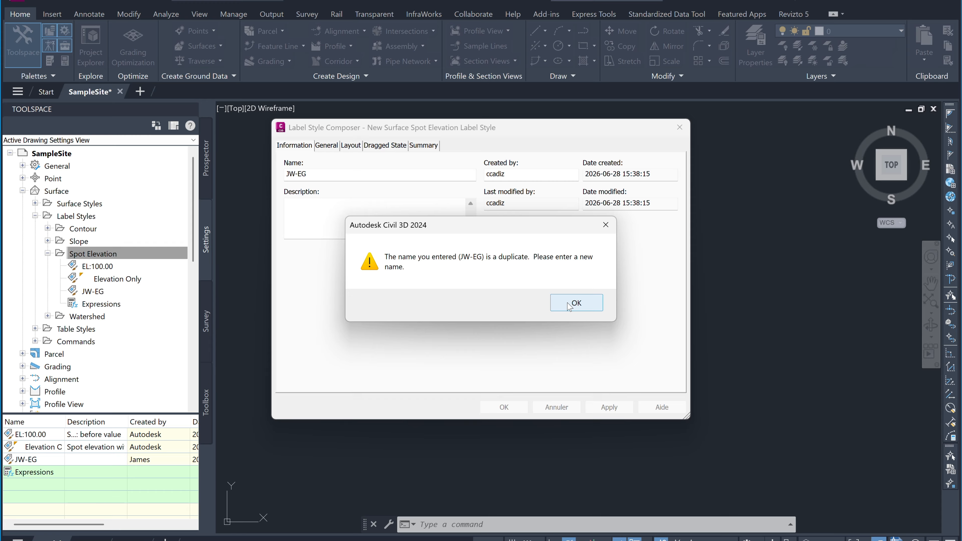
{"action": "left_click", "coordinate": [575, 303]}
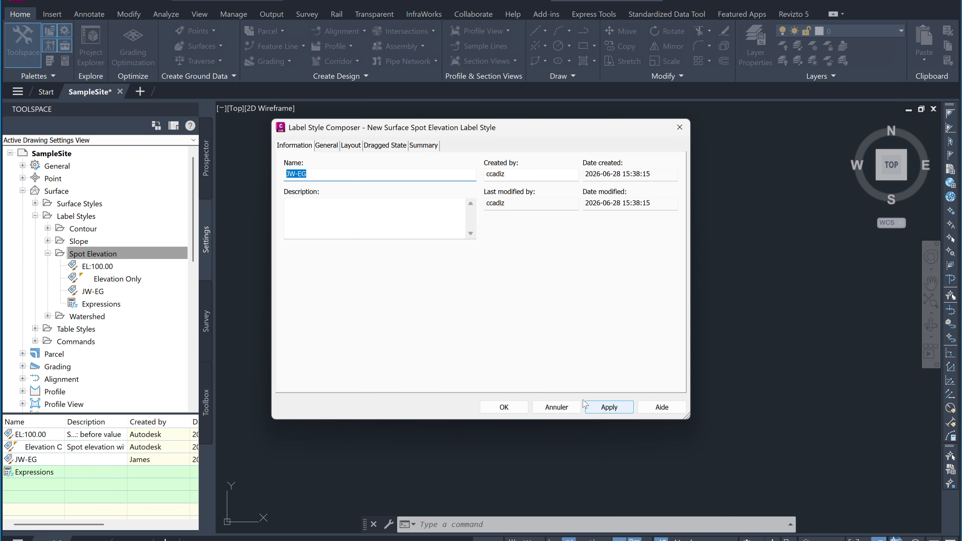
Name the spot elevation label style TEST and apply the change
{"action": "left_click", "coordinate": [335, 172]}
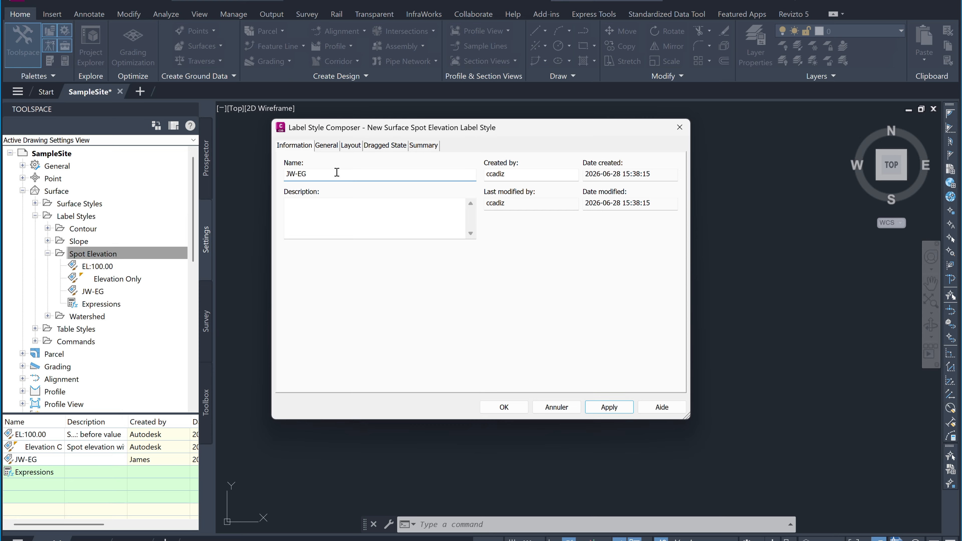
{"action": "key", "text": "BackSpace"}
{"action": "key", "text": "BackSpace"}
{"action": "key", "text": "BackSpace"}
{"action": "key", "text": "BackSpace"}
{"action": "key", "text": "BackSpace"}
{"action": "type", "text": "TEST"}
{"action": "left_click", "coordinate": [624, 403]}
{"action": "left_click", "coordinate": [609, 404]}
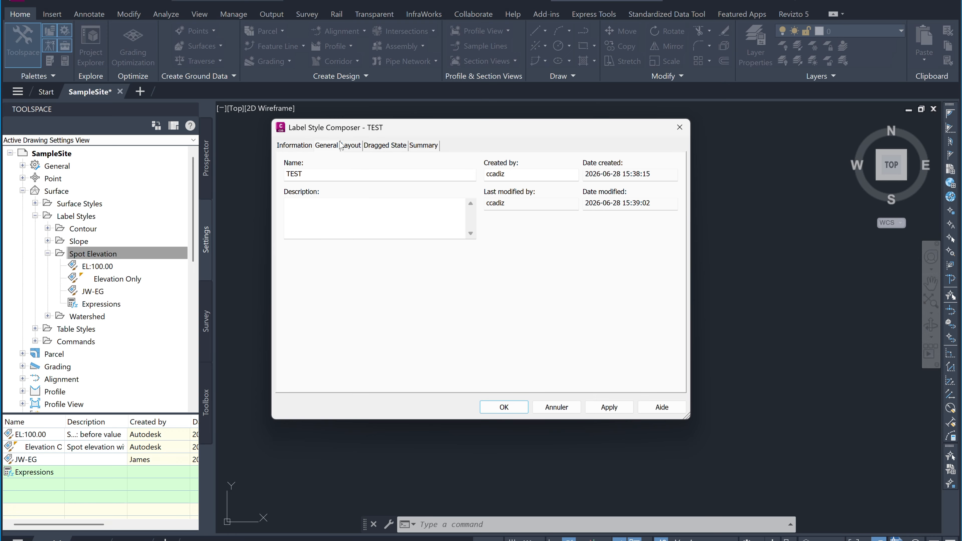
Set the label layer to C-TOPO-TEXT in the TEST style's general properties
{"action": "left_click", "coordinate": [335, 147]}
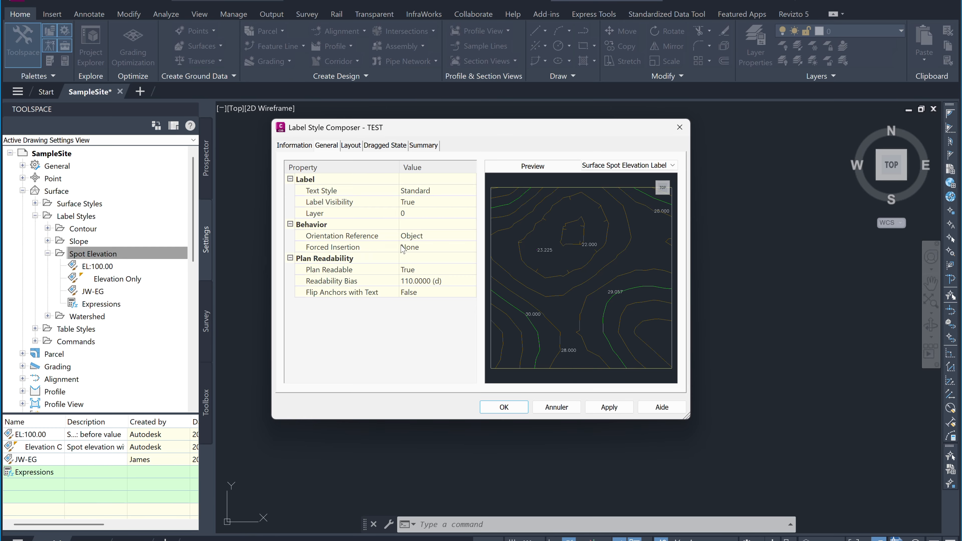
{"action": "left_click", "coordinate": [418, 193]}
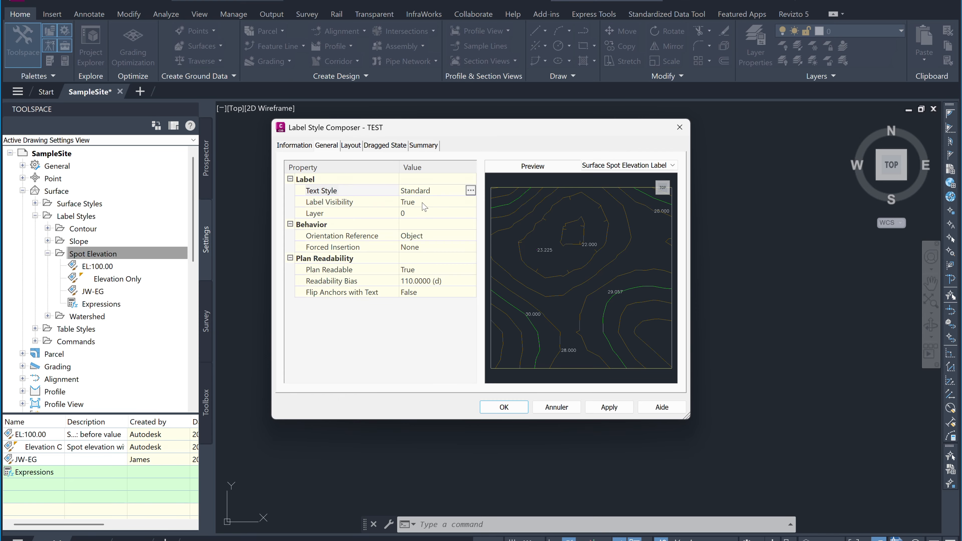
{"action": "left_click", "coordinate": [430, 215]}
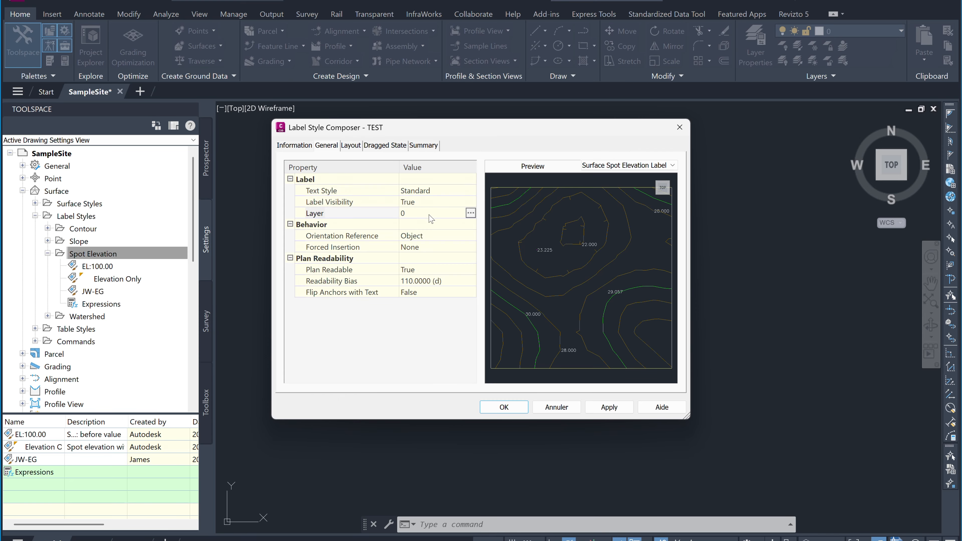
{"action": "left_click", "coordinate": [470, 212]}
{"action": "scroll", "coordinate": [326, 300], "scroll_direction": "down", "scroll_amount": 1}
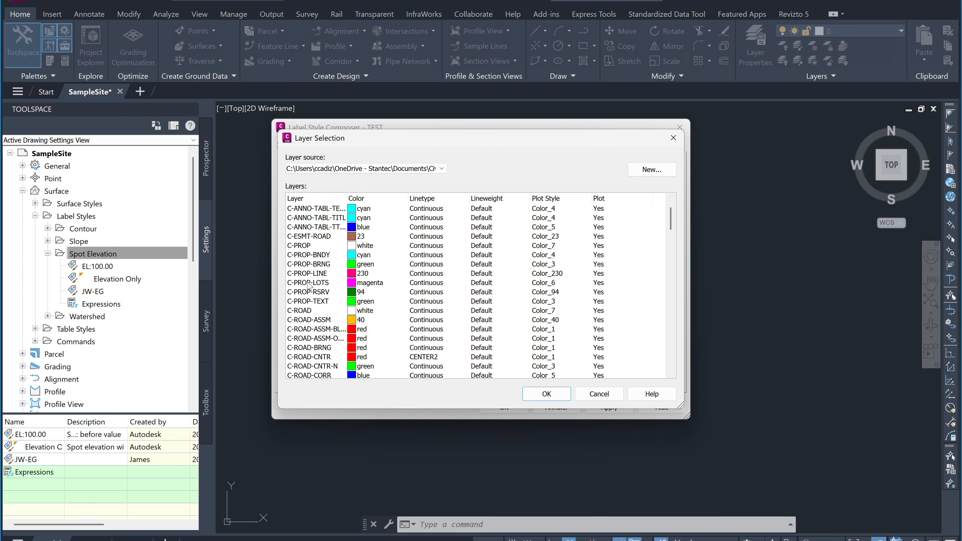
{"action": "scroll", "coordinate": [316, 284], "scroll_direction": "down", "scroll_amount": 6}
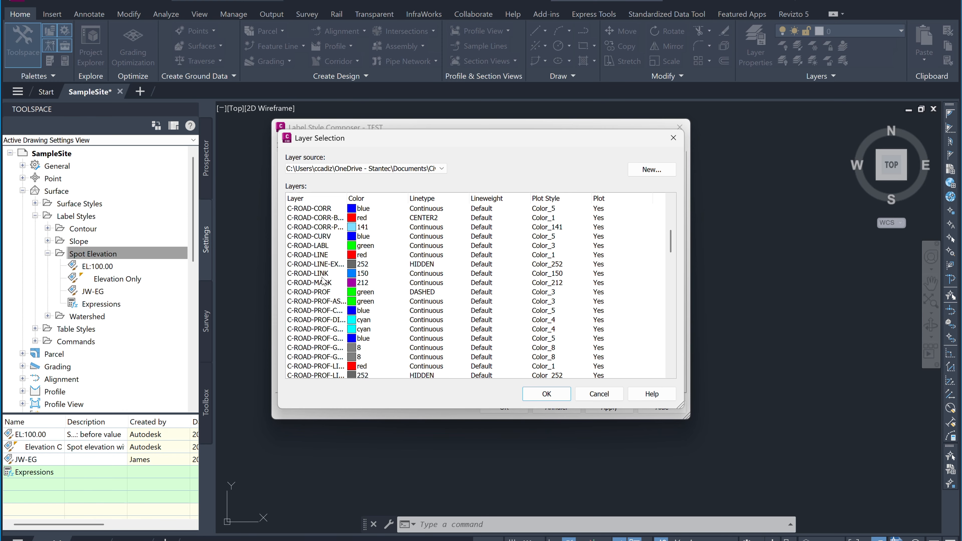
{"action": "scroll", "coordinate": [322, 280], "scroll_direction": "down", "scroll_amount": 10}
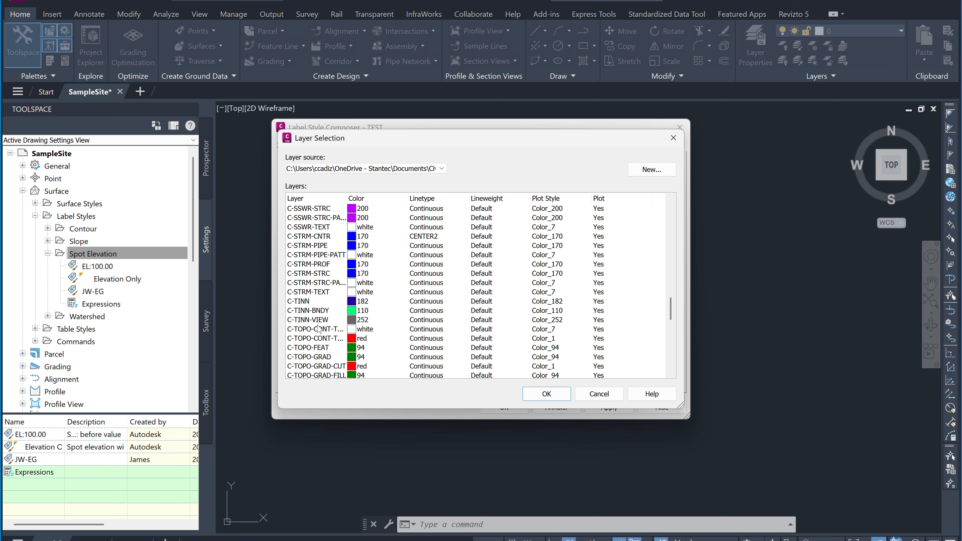
{"action": "scroll", "coordinate": [327, 353], "scroll_direction": "down", "scroll_amount": 2}
{"action": "left_click", "coordinate": [316, 365]}
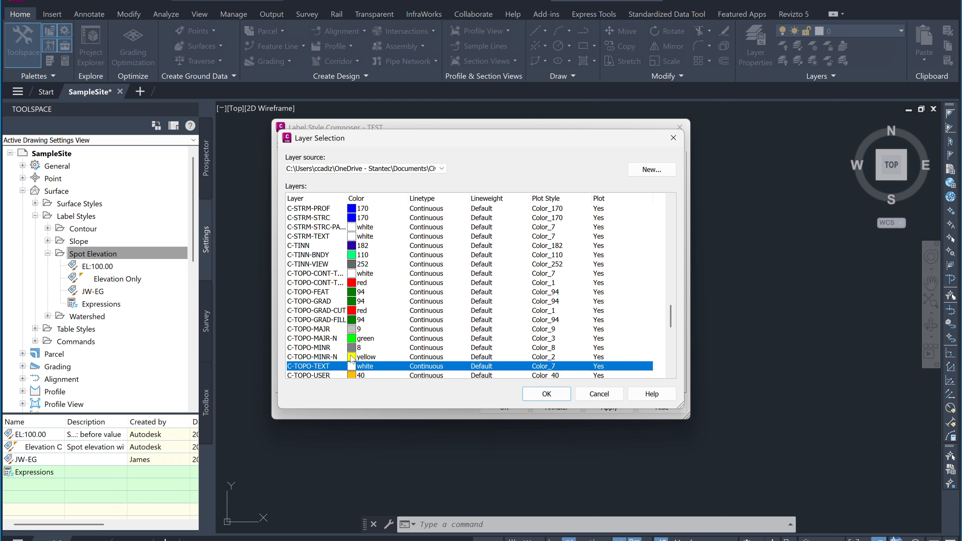
{"action": "left_click", "coordinate": [539, 392]}
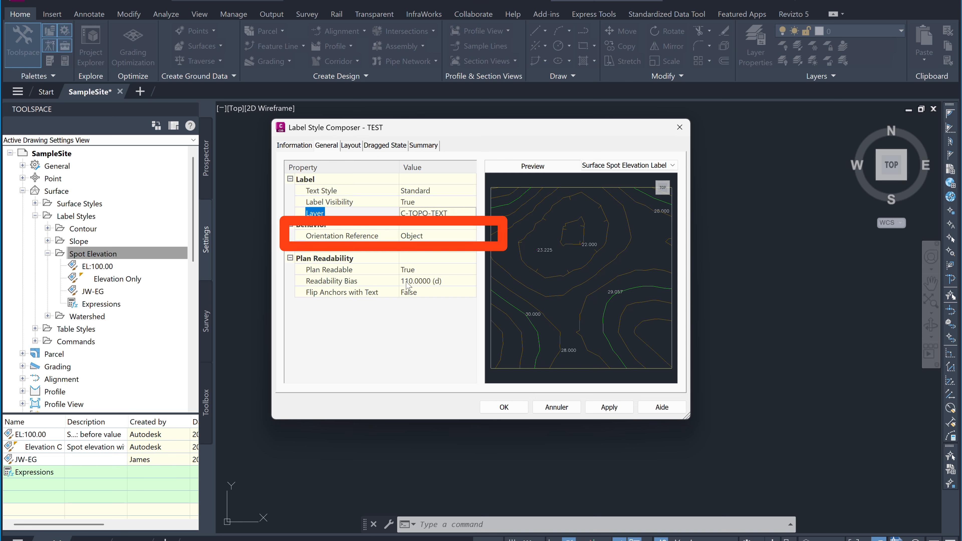
{"action": "left_click", "coordinate": [352, 203]}
{"action": "left_click", "coordinate": [361, 190]}
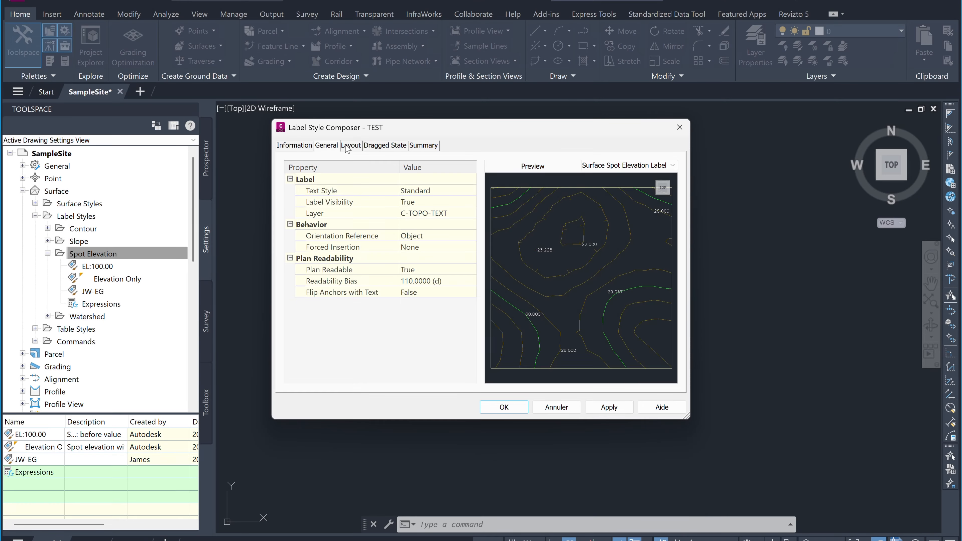
Add a reference text component of type Surface to the label style's layout
{"action": "left_click", "coordinate": [351, 147]}
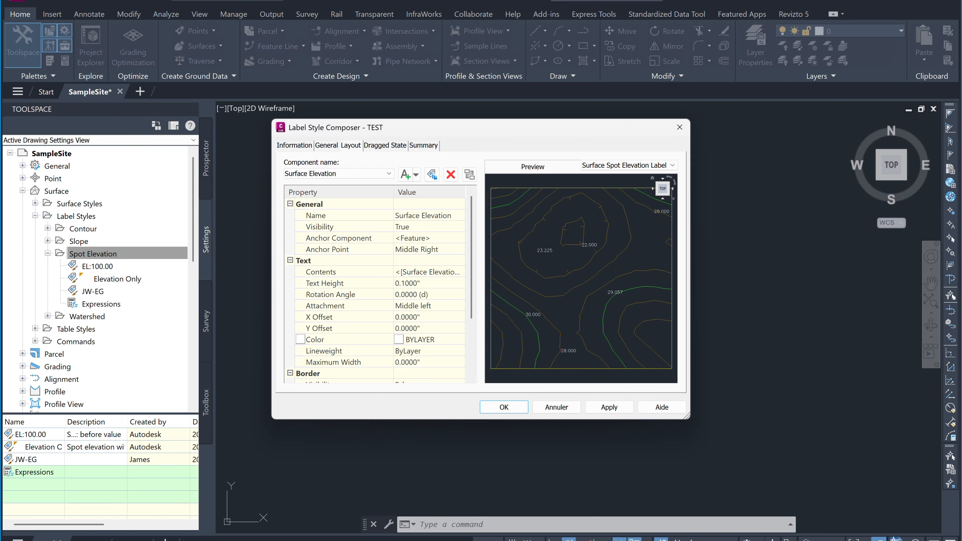
{"action": "scroll", "coordinate": [375, 284], "scroll_direction": "down", "scroll_amount": 3}
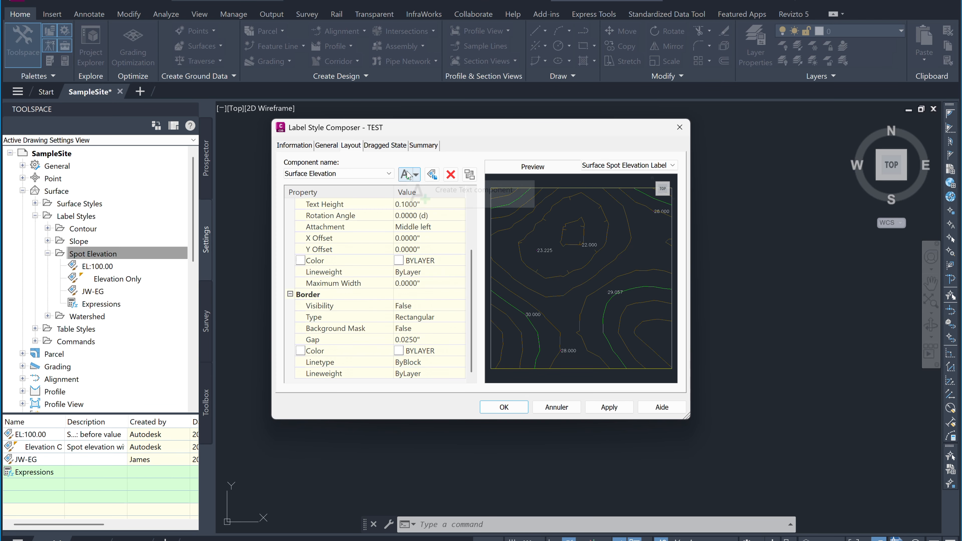
{"action": "left_click", "coordinate": [416, 175]}
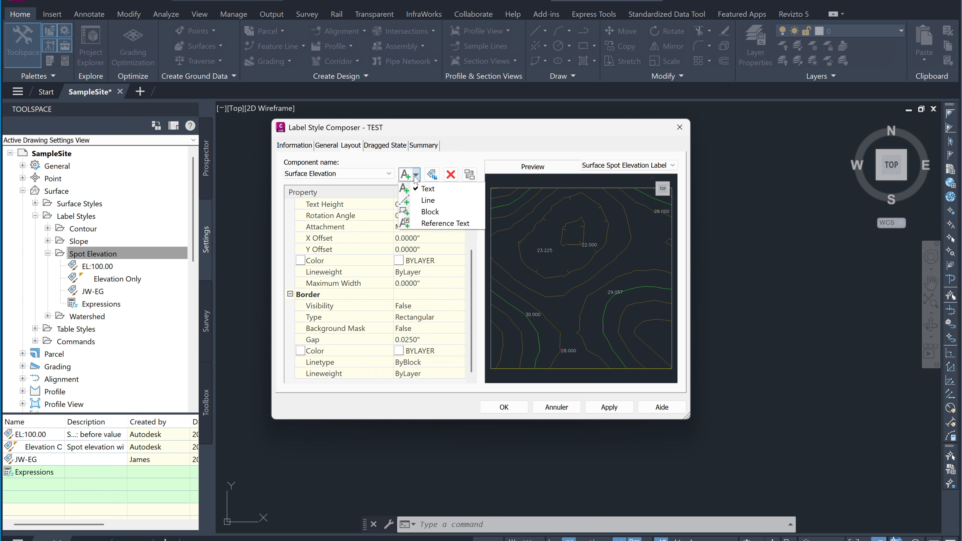
{"action": "left_click", "coordinate": [430, 224]}
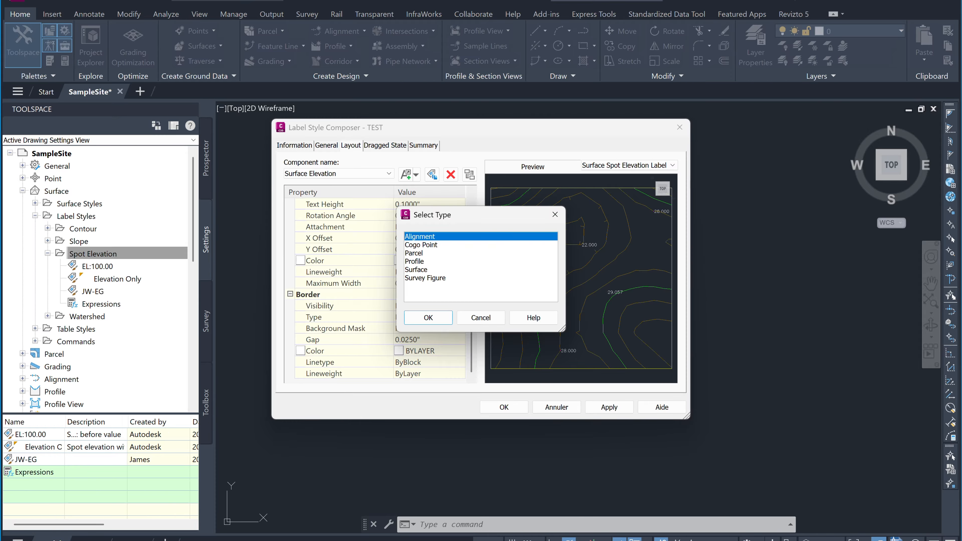
{"action": "left_click", "coordinate": [419, 270]}
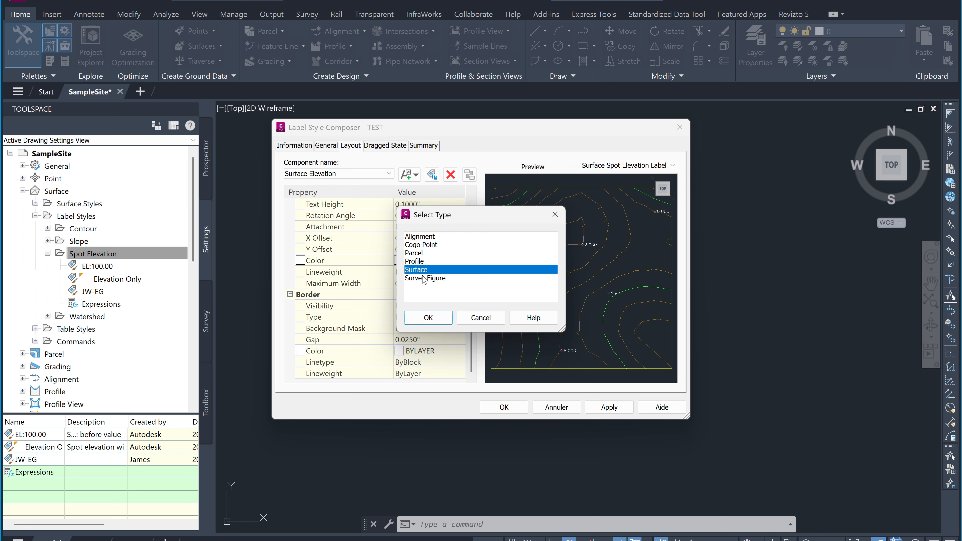
{"action": "left_click", "coordinate": [428, 317]}
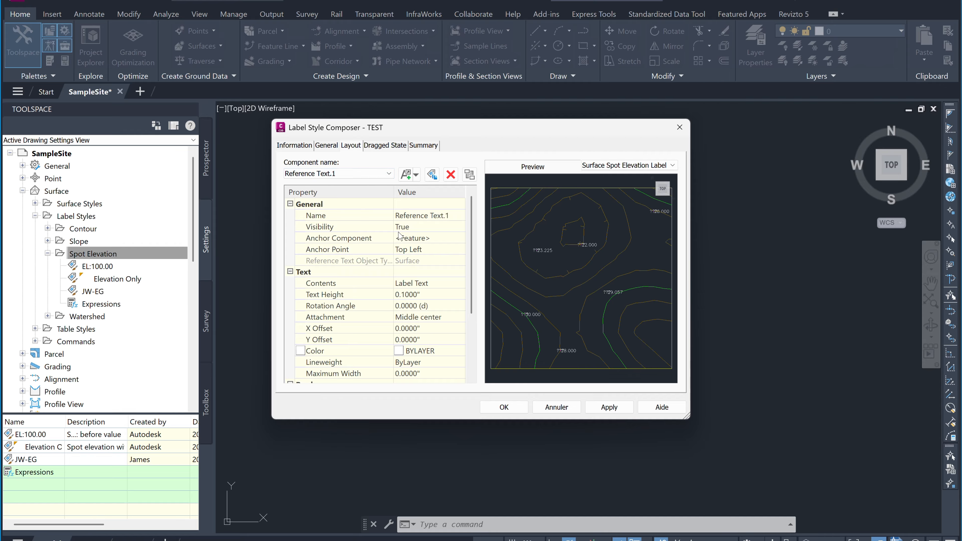
Rename the new reference text component as Reference Text: Proposed Surface and apply the change
{"action": "left_click", "coordinate": [421, 216]}
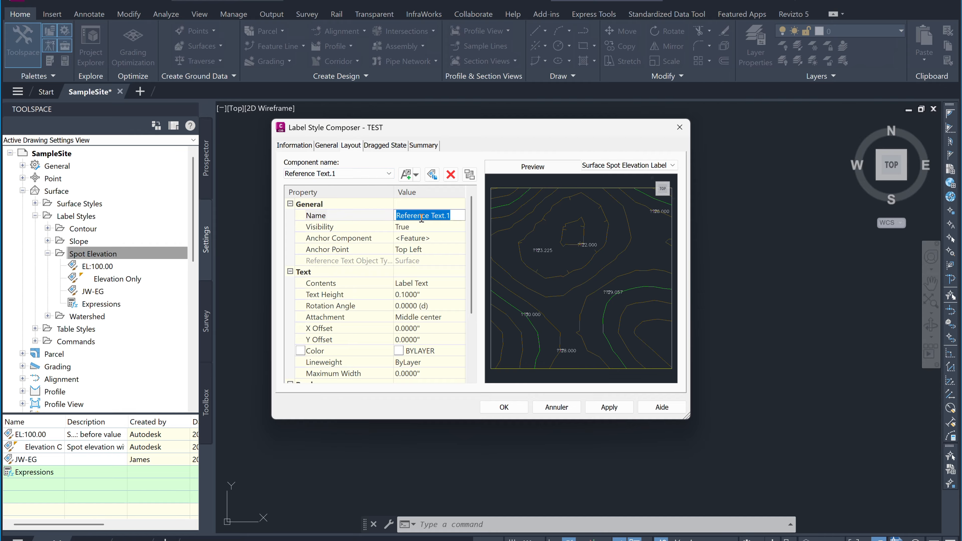
{"action": "left_click", "coordinate": [458, 216]}
{"action": "key", "text": "BackSpace"}
{"action": "key", "text": "BackSpace"}
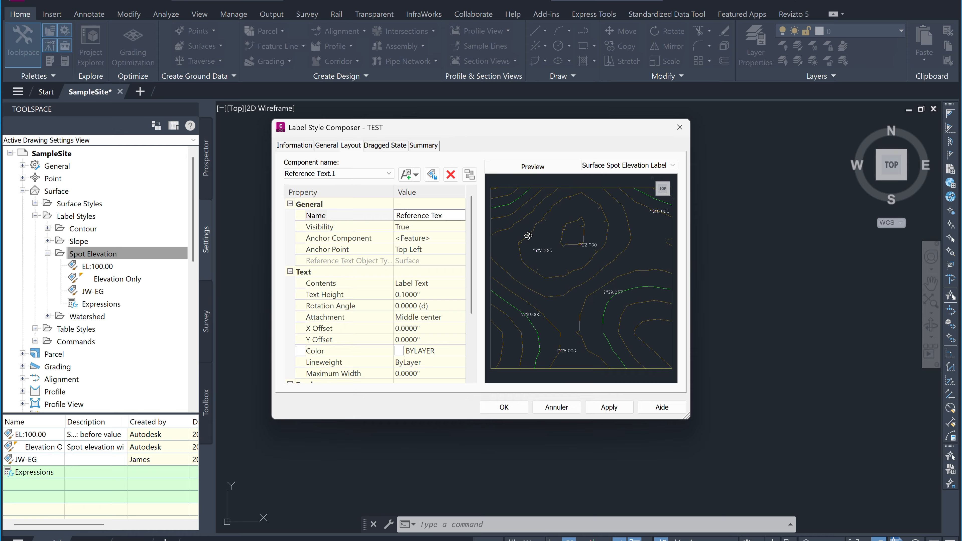
{"action": "type", "text": ": pRO"}
{"action": "key", "text": "BackSpace"}
{"action": "key", "text": "BackSpace"}
{"action": "key", "text": "BackSpace"}
{"action": "key", "text": "BackSpace"}
{"action": "key", "text": "BackSpace"}
{"action": "key", "text": "BackSpace"}
{"action": "key", "text": "Caps_Lock"}
{"action": "type", "text": "t: Proposed Surace"}
{"action": "left_click", "coordinate": [619, 407]}
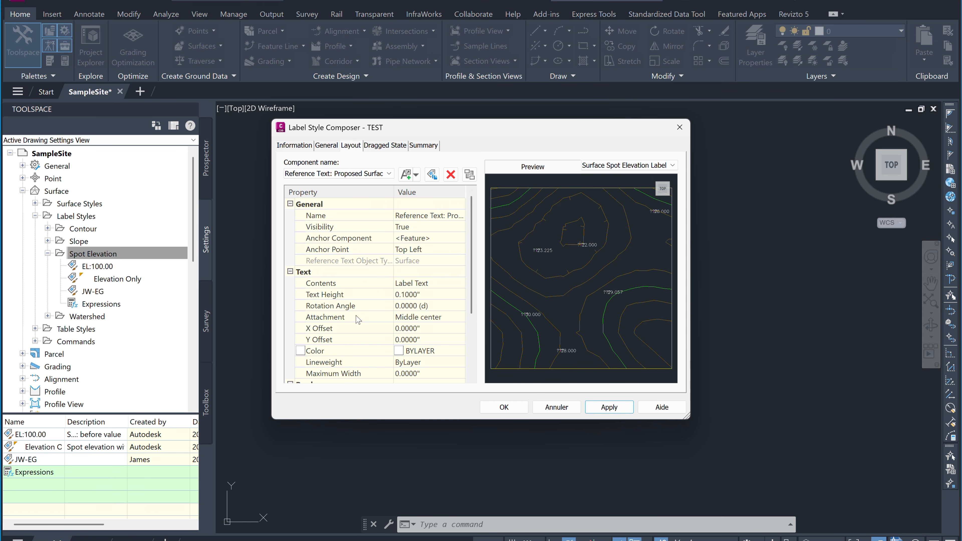
Open the reference text component's contents for editing and clear the default label text
{"action": "left_click", "coordinate": [426, 284]}
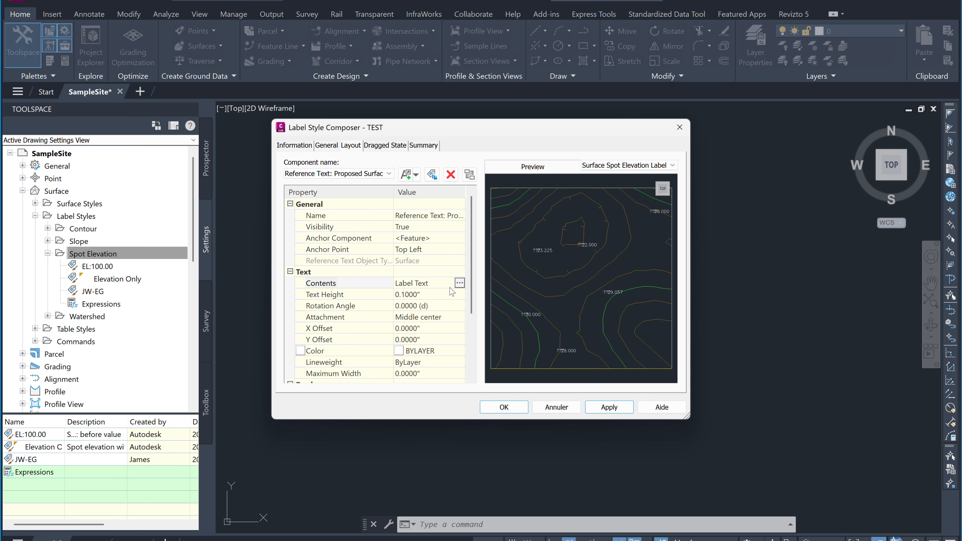
{"action": "left_click", "coordinate": [460, 283]}
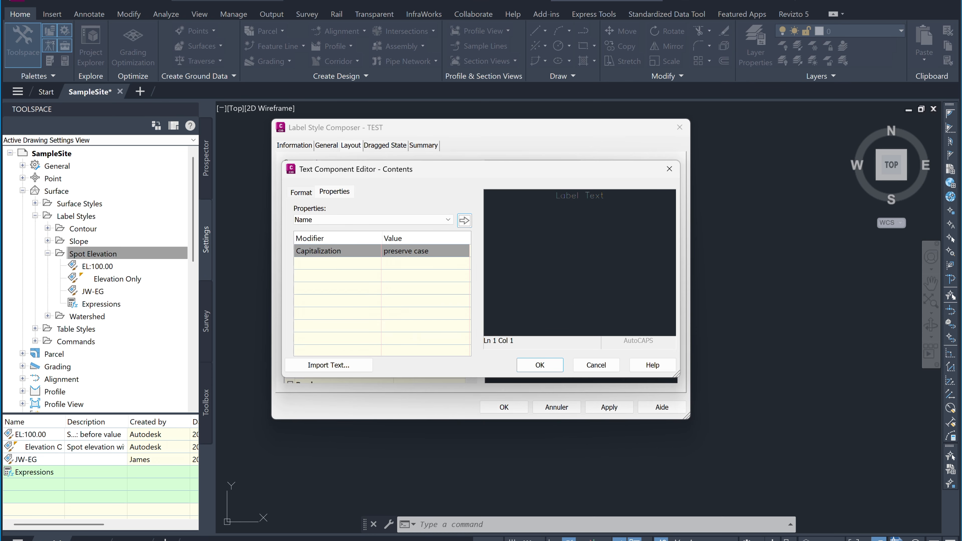
{"action": "left_click", "coordinate": [622, 200]}
{"action": "left_click_drag", "start_coordinate": [616, 198], "coordinate": [563, 185]}
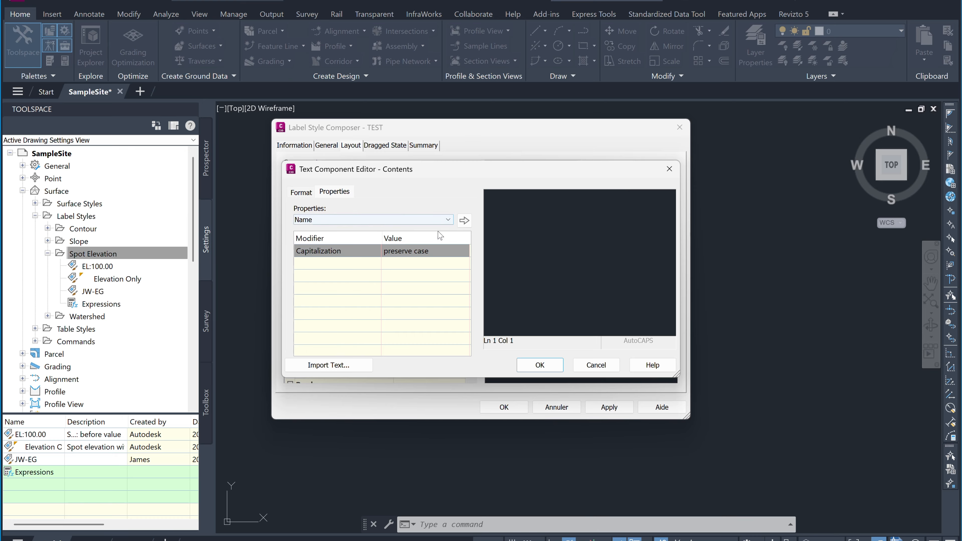
Insert the Surface Elevation property with 0.1 precision into the reference text contents
{"action": "left_click", "coordinate": [431, 222]}
{"action": "left_click", "coordinate": [398, 245]}
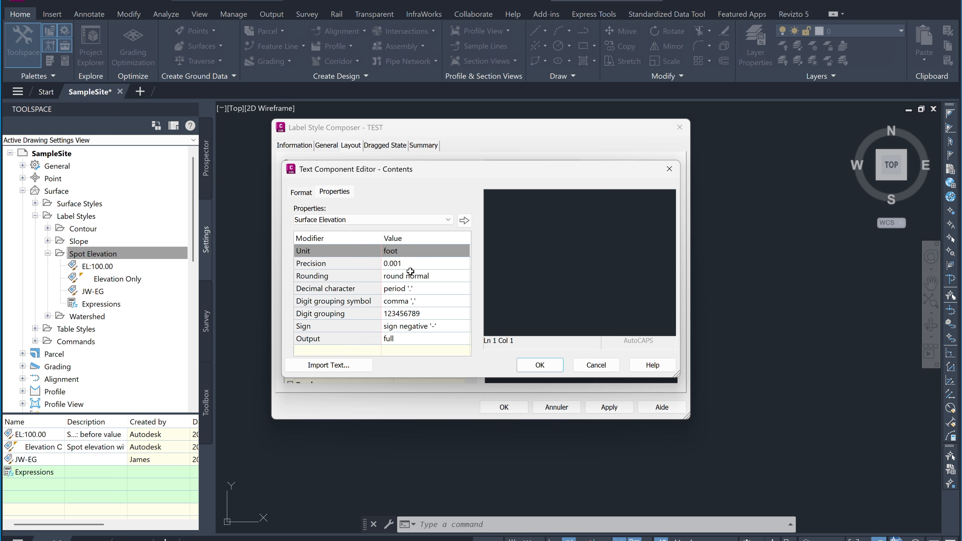
{"action": "left_click", "coordinate": [413, 262]}
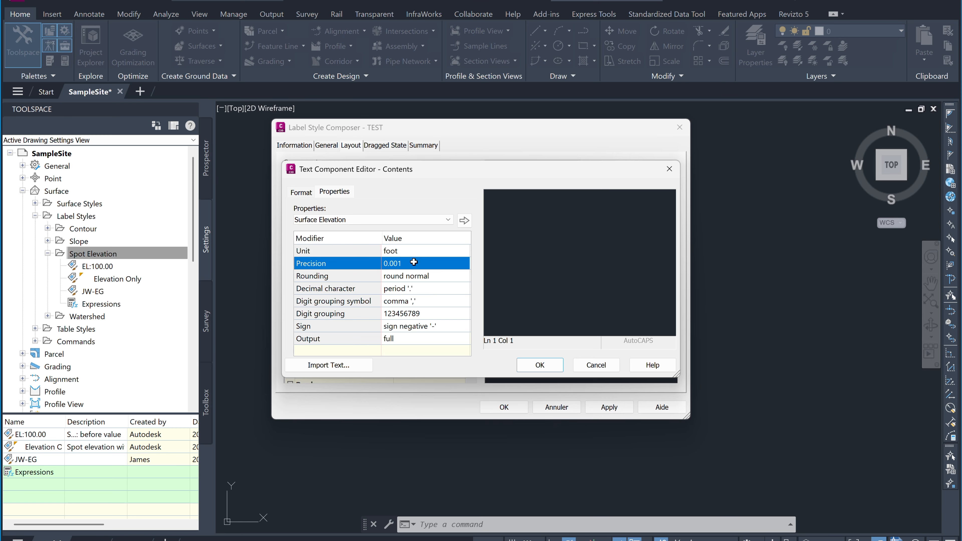
{"action": "left_click", "coordinate": [413, 263]}
{"action": "left_click", "coordinate": [414, 263]}
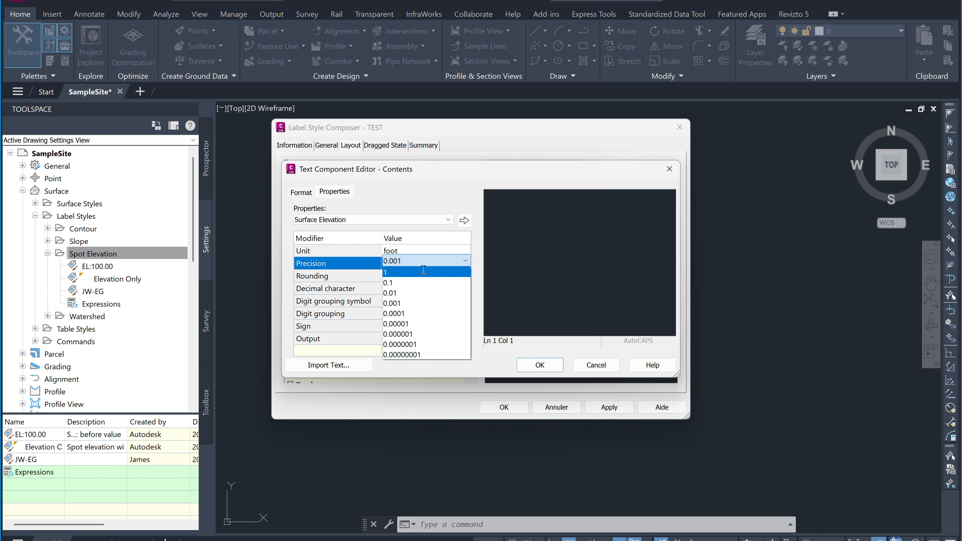
{"action": "left_click", "coordinate": [428, 283]}
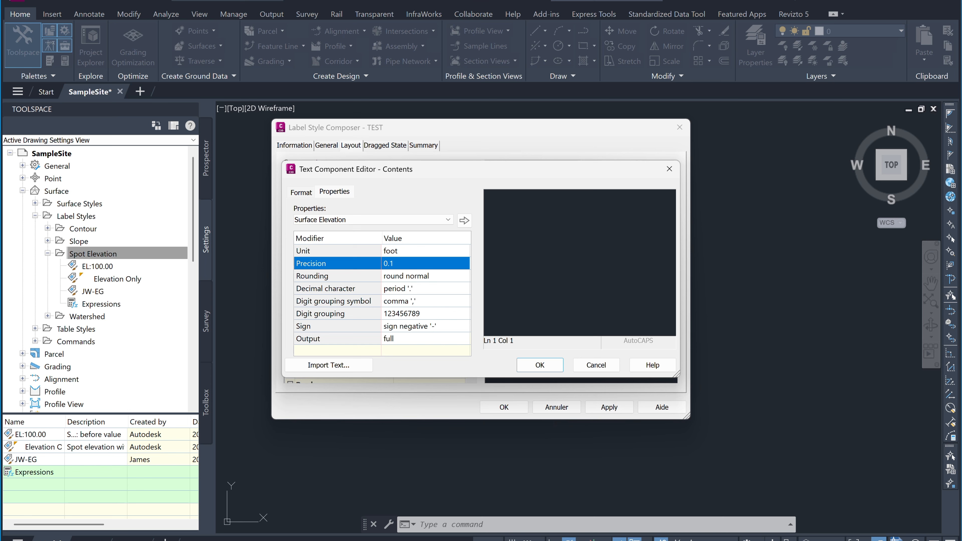
{"action": "left_click", "coordinate": [464, 220]}
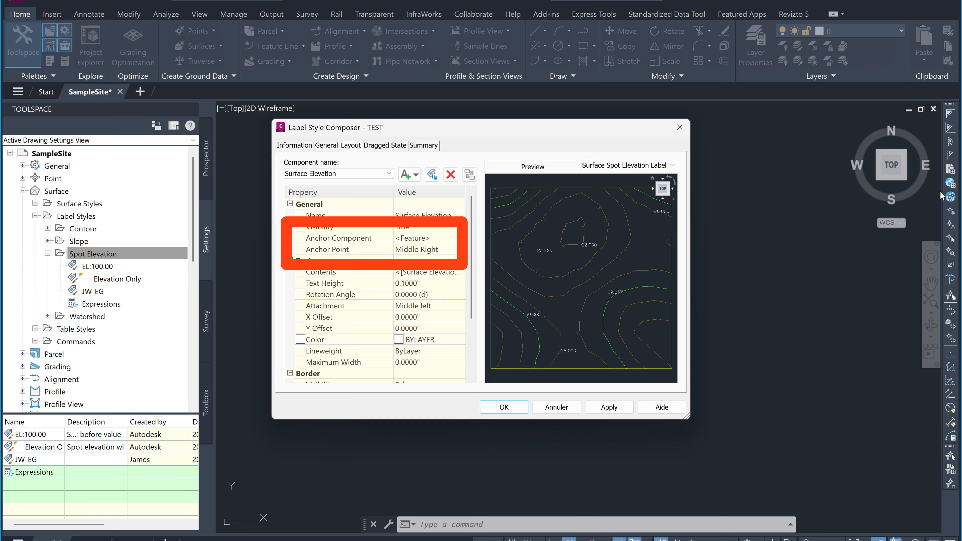
{"action": "scroll", "coordinate": [423, 253], "scroll_direction": "down", "scroll_amount": 2}
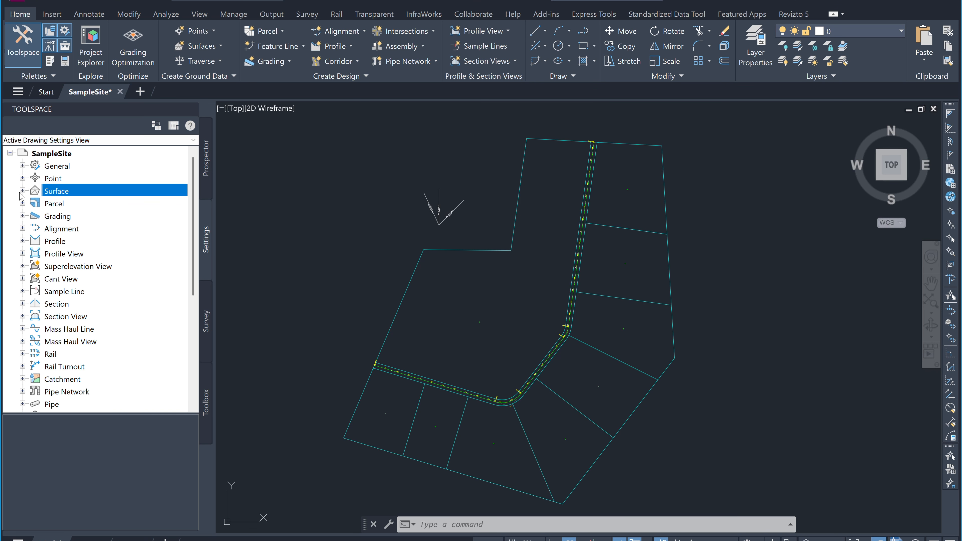
Create a new alignment style named Test with the description Demo
{"action": "left_click", "coordinate": [23, 228]}
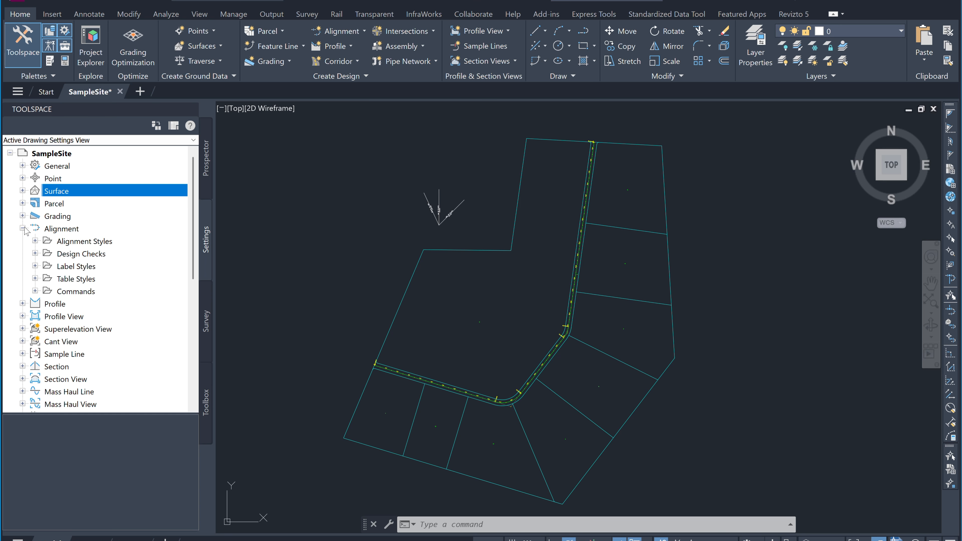
{"action": "left_click", "coordinate": [72, 245]}
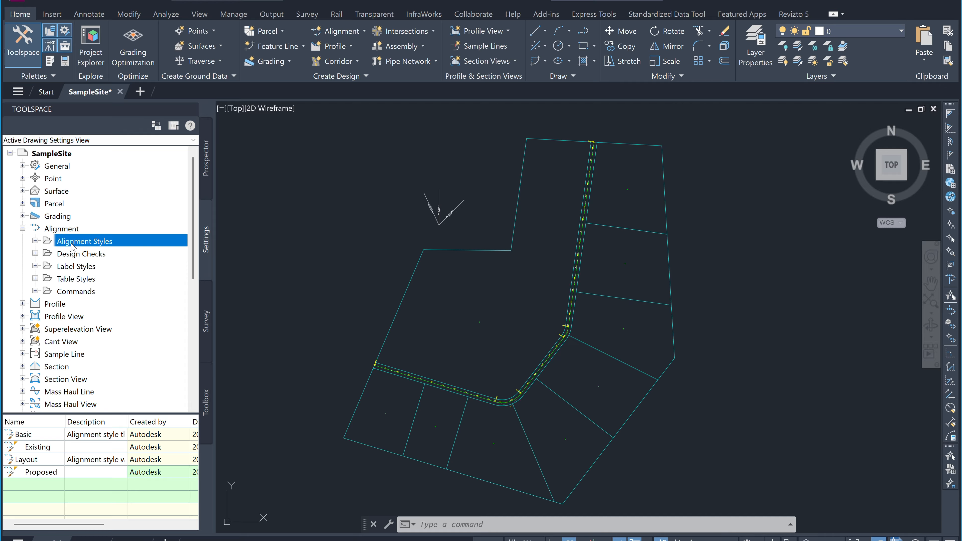
{"action": "double_click", "coordinate": [72, 245]}
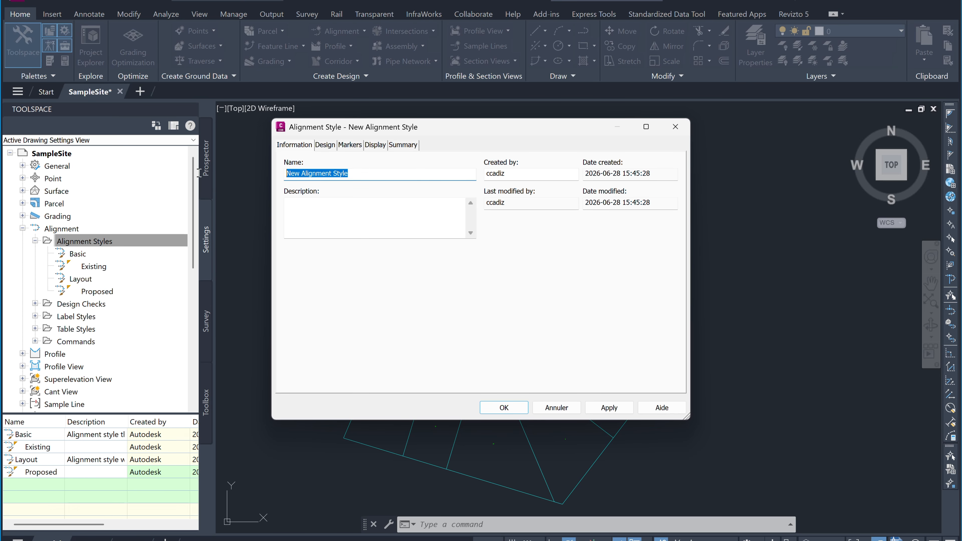
{"action": "type", "text": "Test"}
{"action": "key", "text": "Tab"}
{"action": "type", "text": "Demo"}
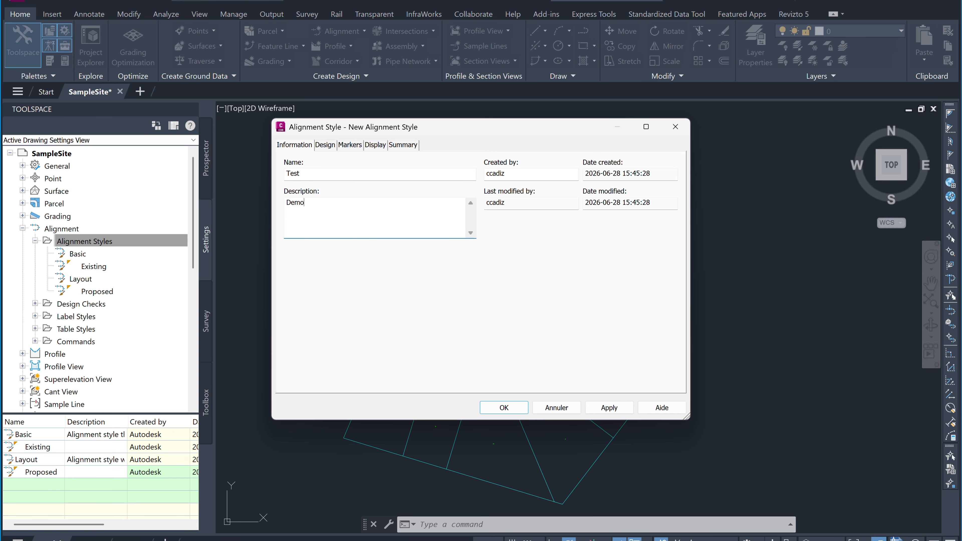
Switch the Test alignment style's component display to the Model view direction and accept the style
{"action": "left_click", "coordinate": [374, 145]}
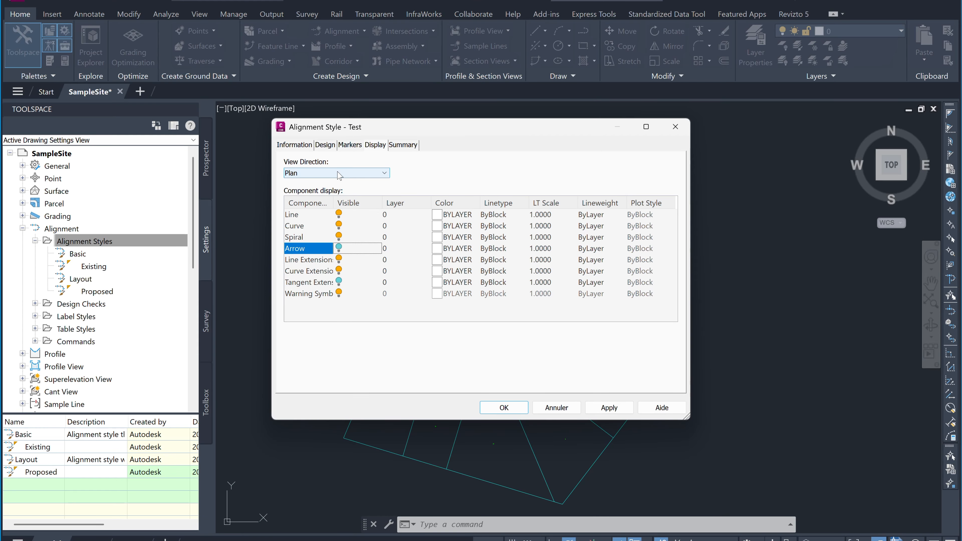
{"action": "left_click", "coordinate": [340, 173]}
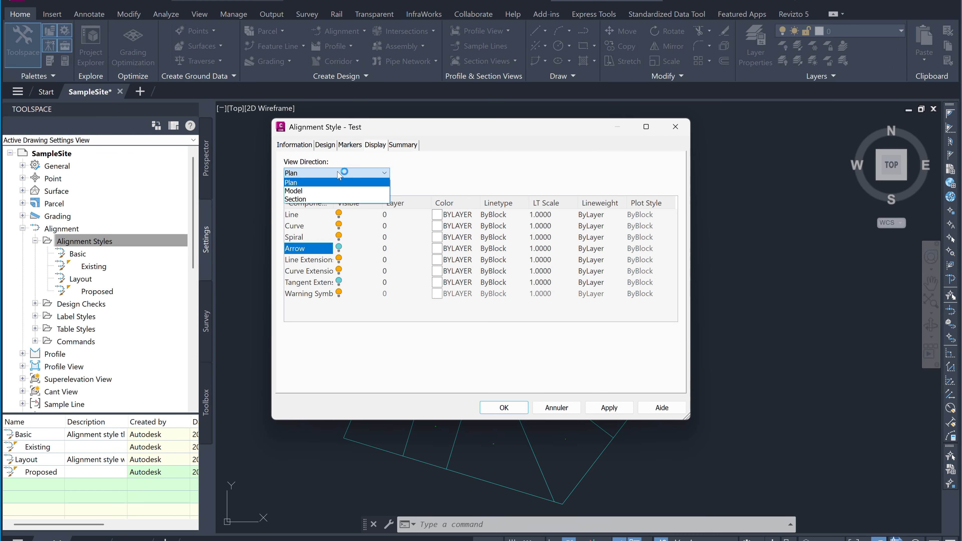
{"action": "left_click", "coordinate": [345, 191]}
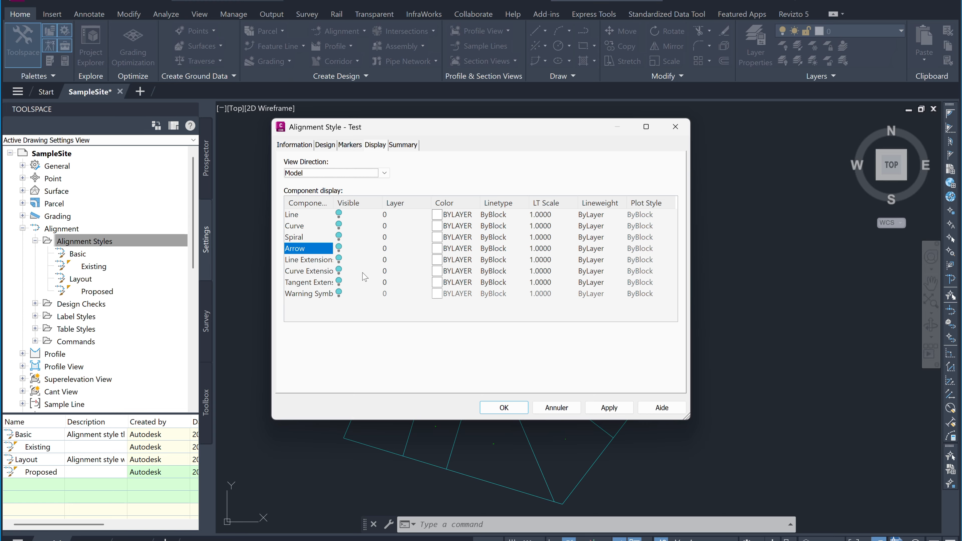
{"action": "left_click", "coordinate": [509, 408]}
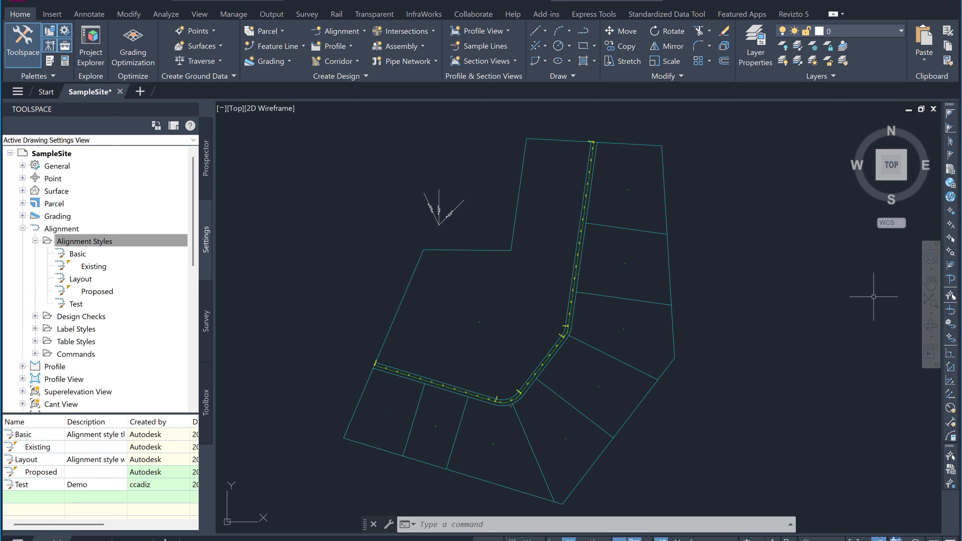
{"action": "mouse_move", "coordinate": [513, 277]}
{"action": "middle_mouse_down"}
{"action": "mouse_move", "coordinate": [528, 281]}
{"action": "mouse_move", "coordinate": [535, 217]}
{"action": "mouse_move", "coordinate": [525, 279]}
{"action": "mouse_move", "coordinate": [539, 394]}
{"action": "middle_mouse_up"}
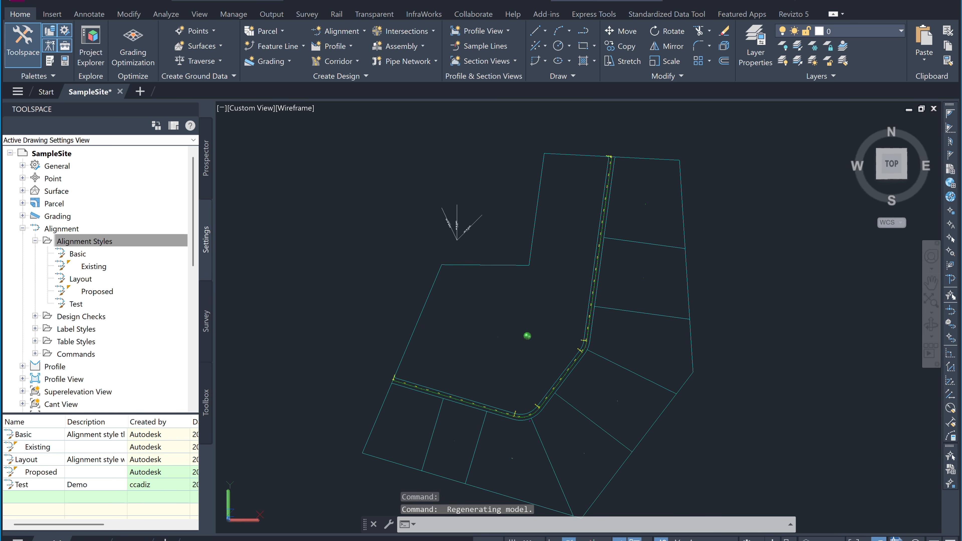
{"action": "left_click", "coordinate": [891, 163]}
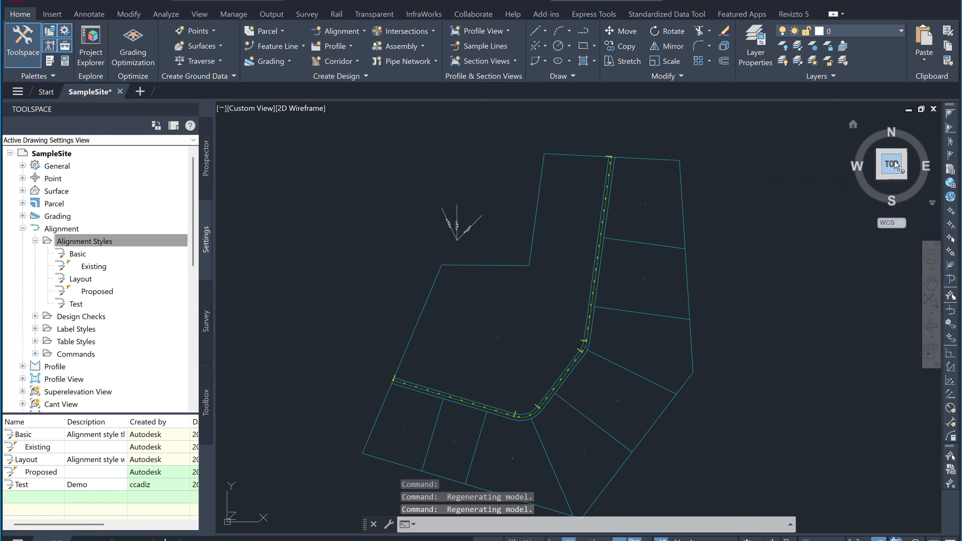